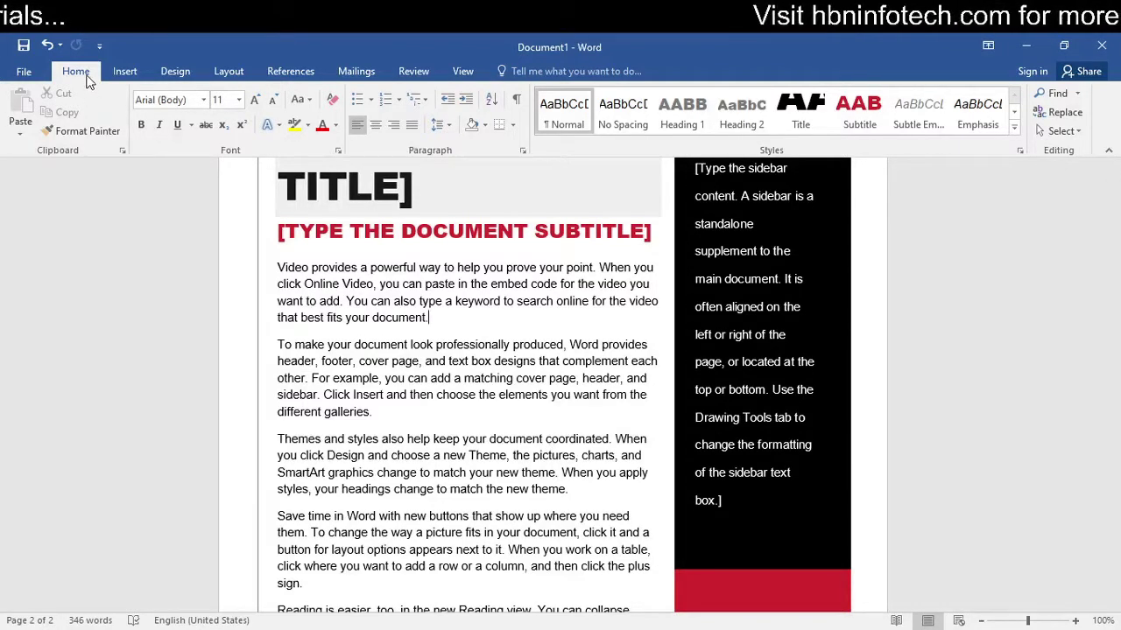
# Show the Office clipboard contents and copy the words "To make your document look" from the second body paragraph.
pyautogui.click(123, 152)
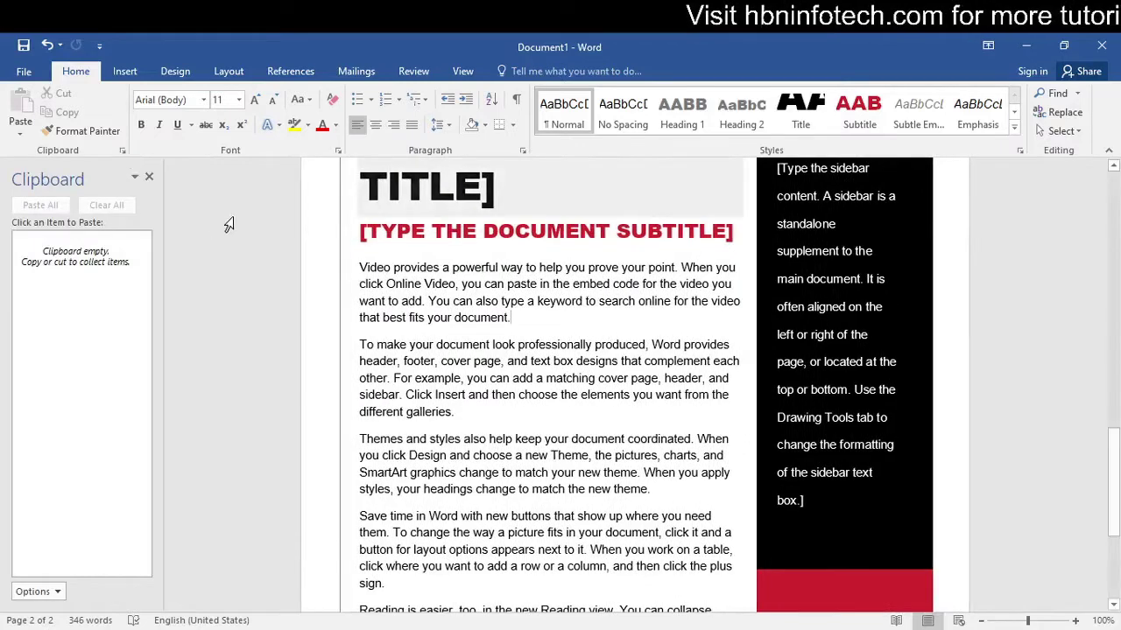
pyautogui.scroll(-1, 443, 322)
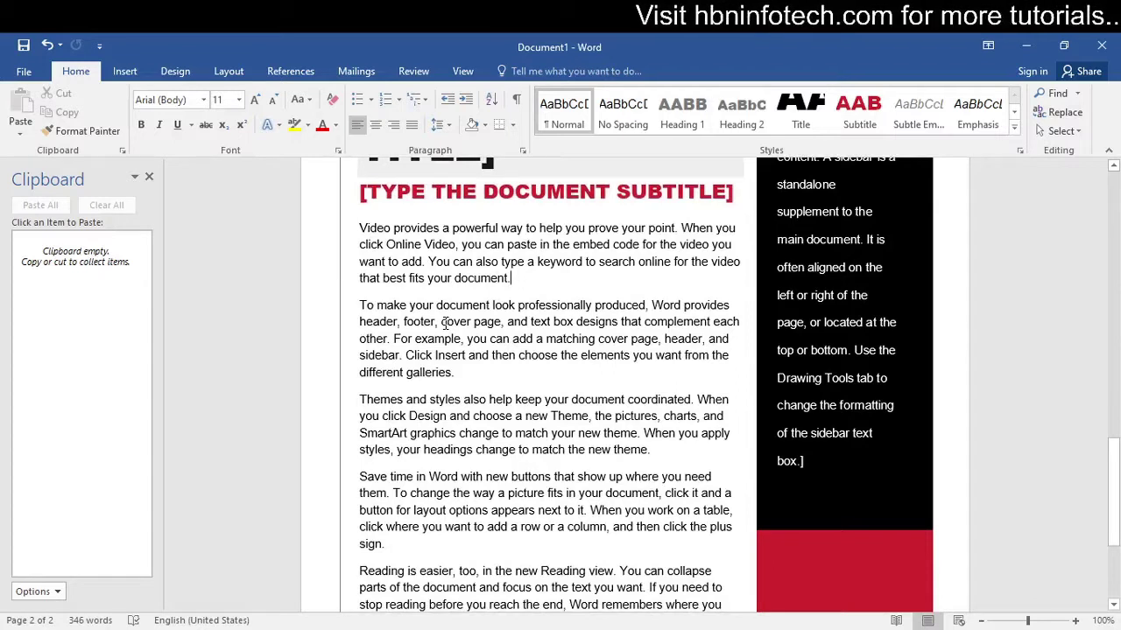
pyautogui.moveTo(519, 306); pyautogui.dragTo(360, 307)
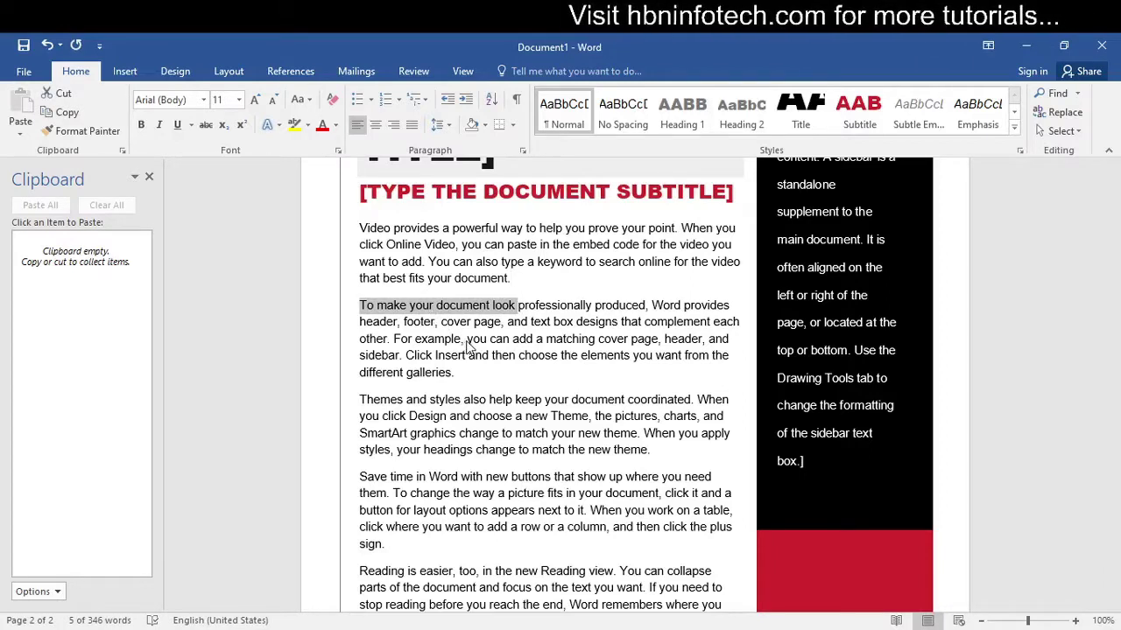
pyautogui.hotkey('ctrl', 'c')
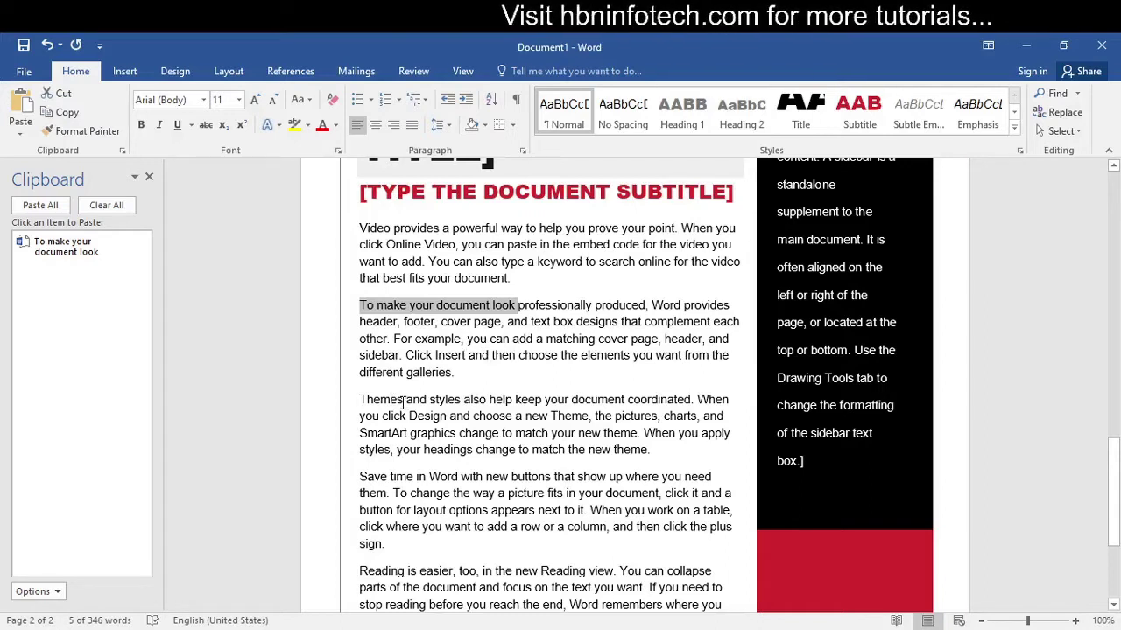
# Copy the word "Themes" and the entire paragraph beginning "Themes and styles also help" as two separate clipboard items.
pyautogui.moveTo(403, 402); pyautogui.dragTo(361, 400)
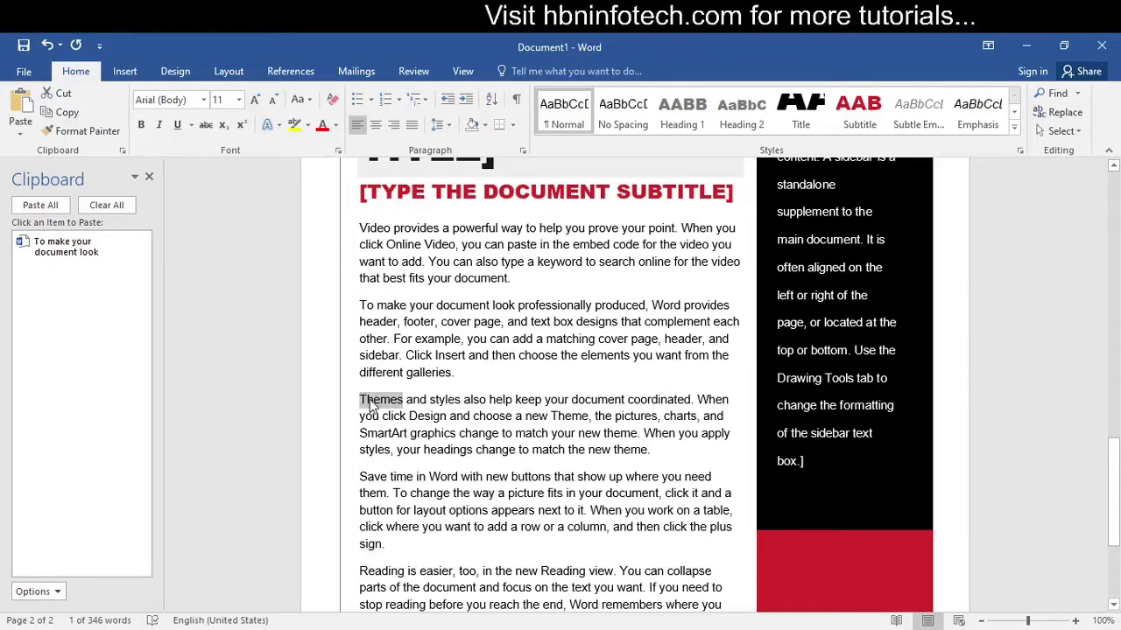
pyautogui.hotkey('ctrl', 'c')
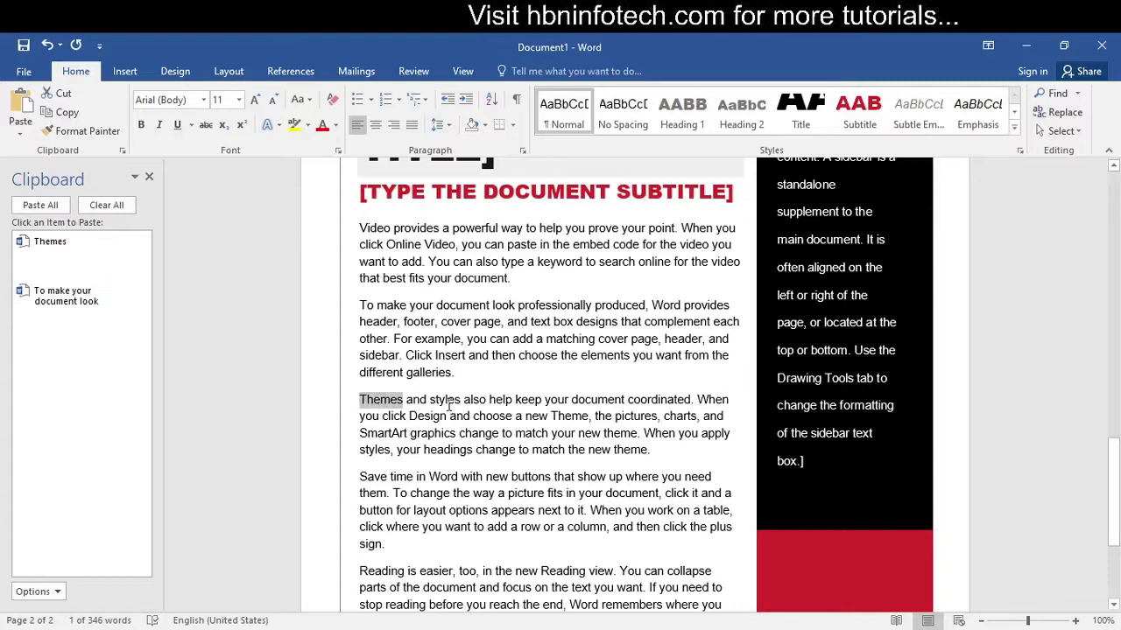
pyautogui.scroll(-1, 449, 403)
pyautogui.moveTo(655, 410); pyautogui.dragTo(362, 362)
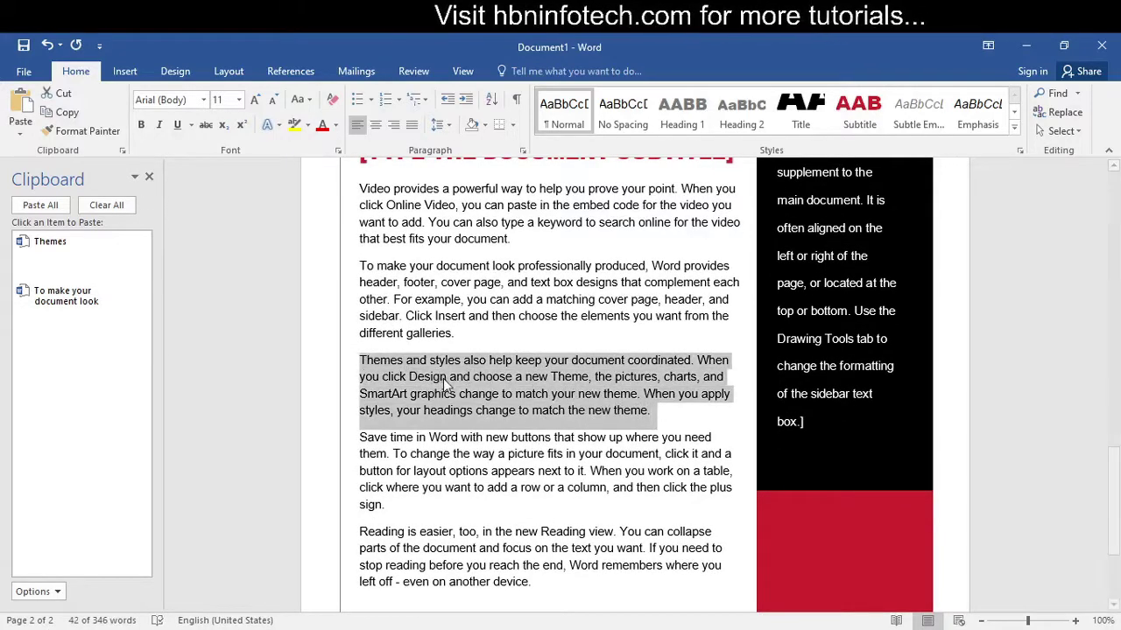
pyautogui.hotkey('ctrl', 'c')
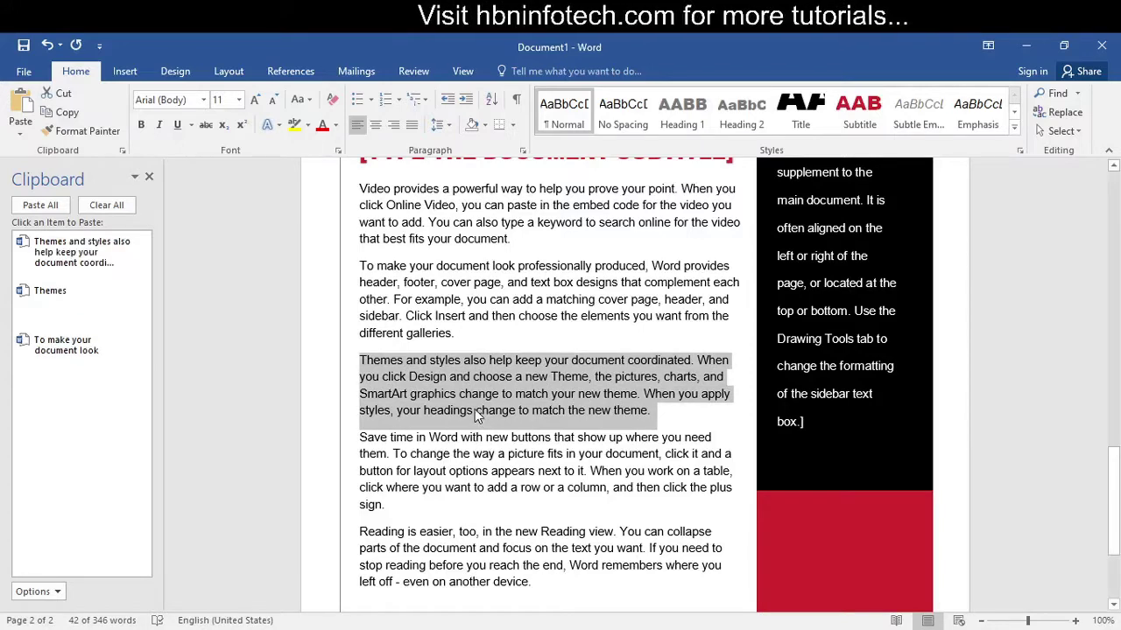
# Copy the sand dune picture on the cover page to the clipboard.
pyautogui.scroll(-2, 475, 409)
pyautogui.scroll(-1, 475, 409)
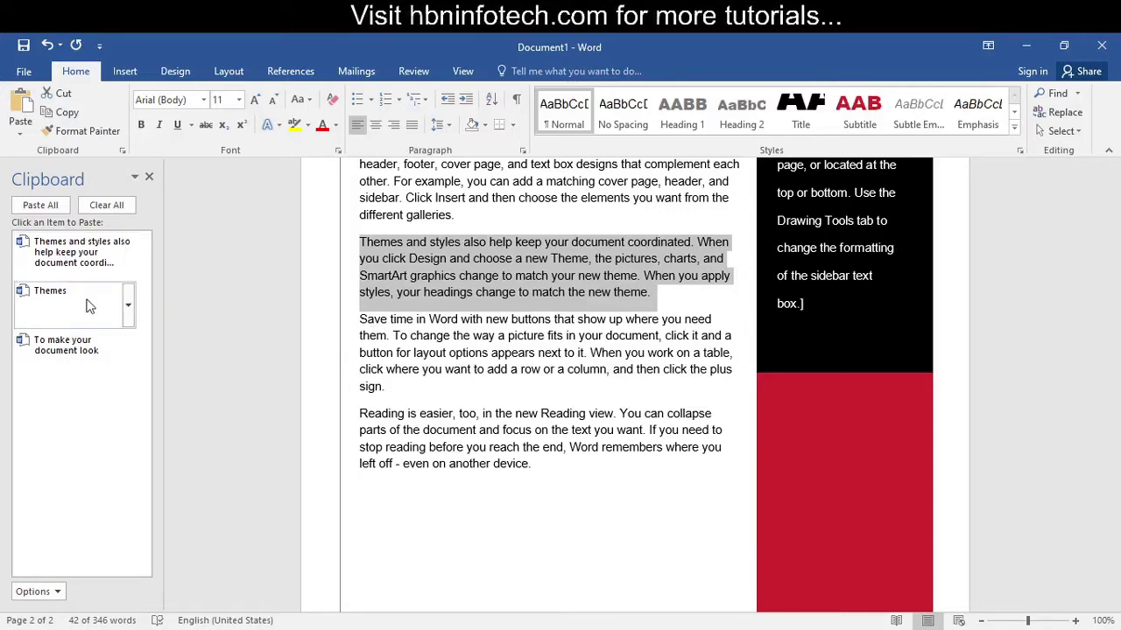
pyautogui.scroll(10, 478, 377)
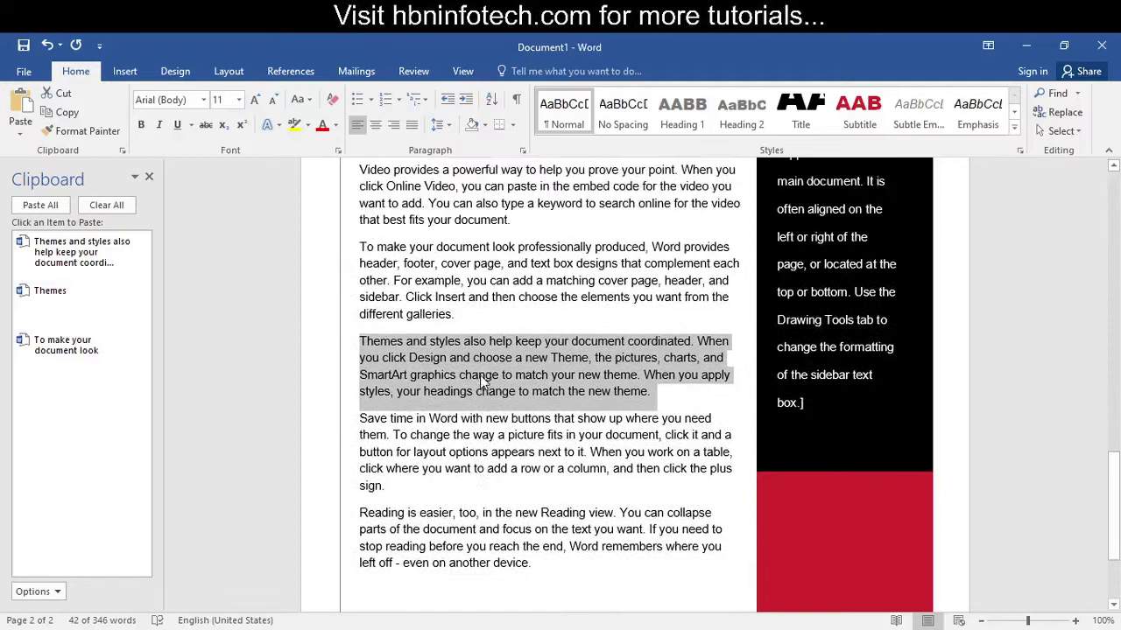
pyautogui.scroll(10, 478, 376)
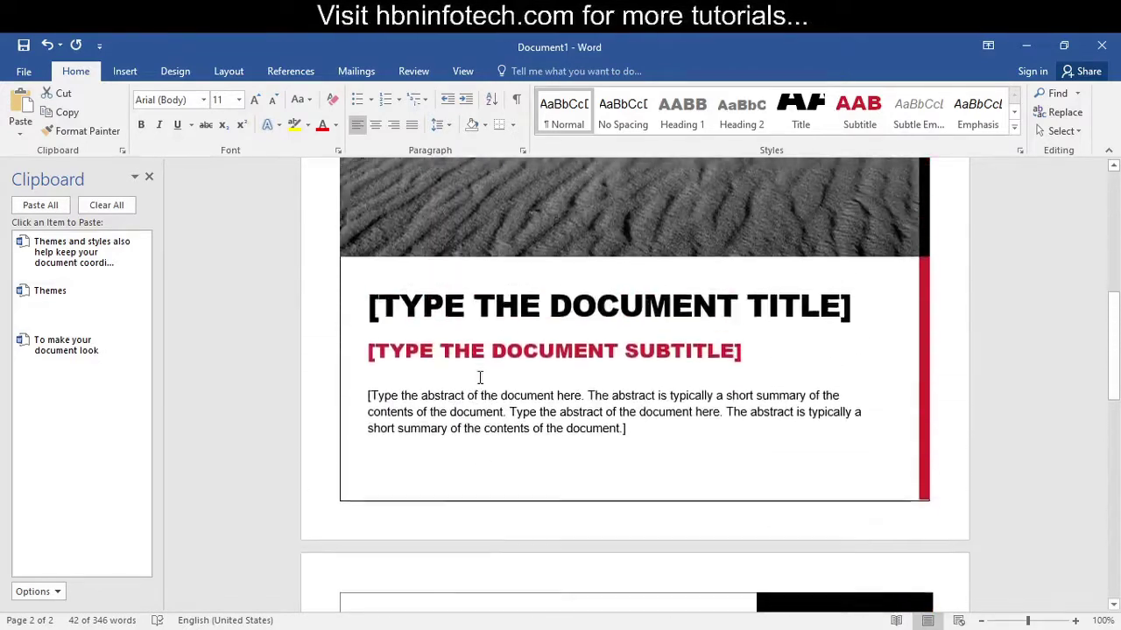
pyautogui.scroll(2, 480, 378)
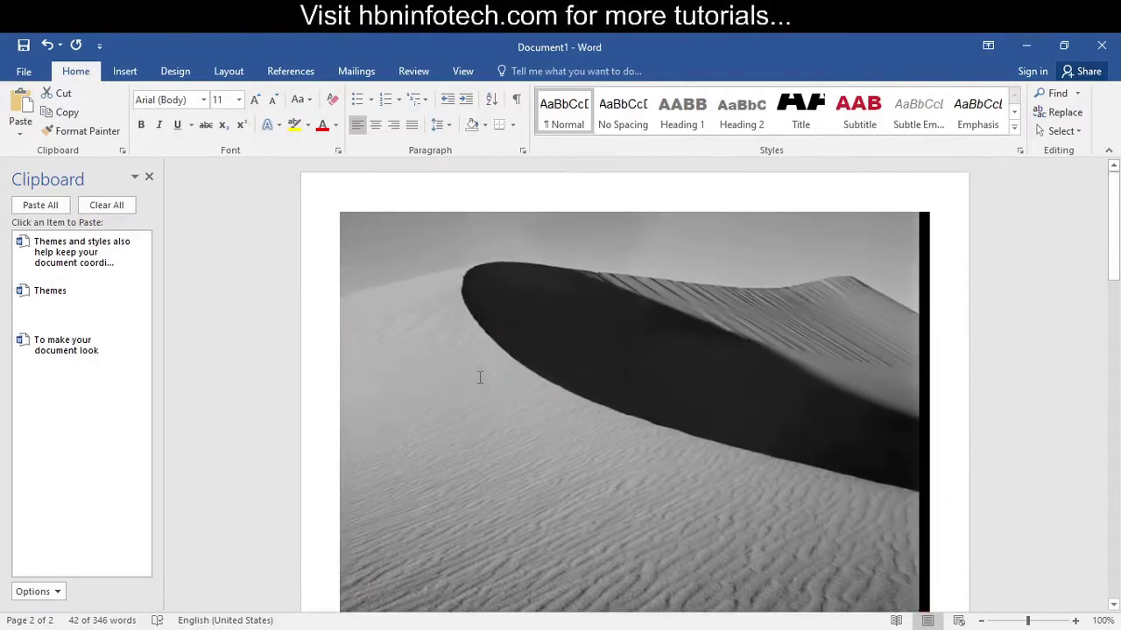
pyautogui.click(616, 340)
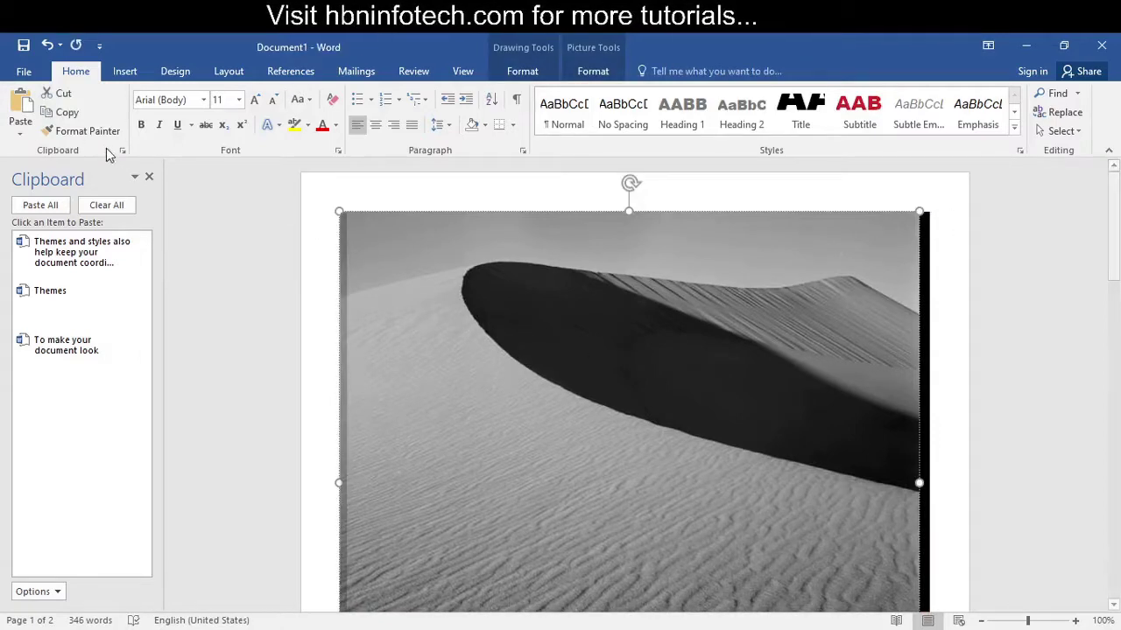
pyautogui.click(72, 117)
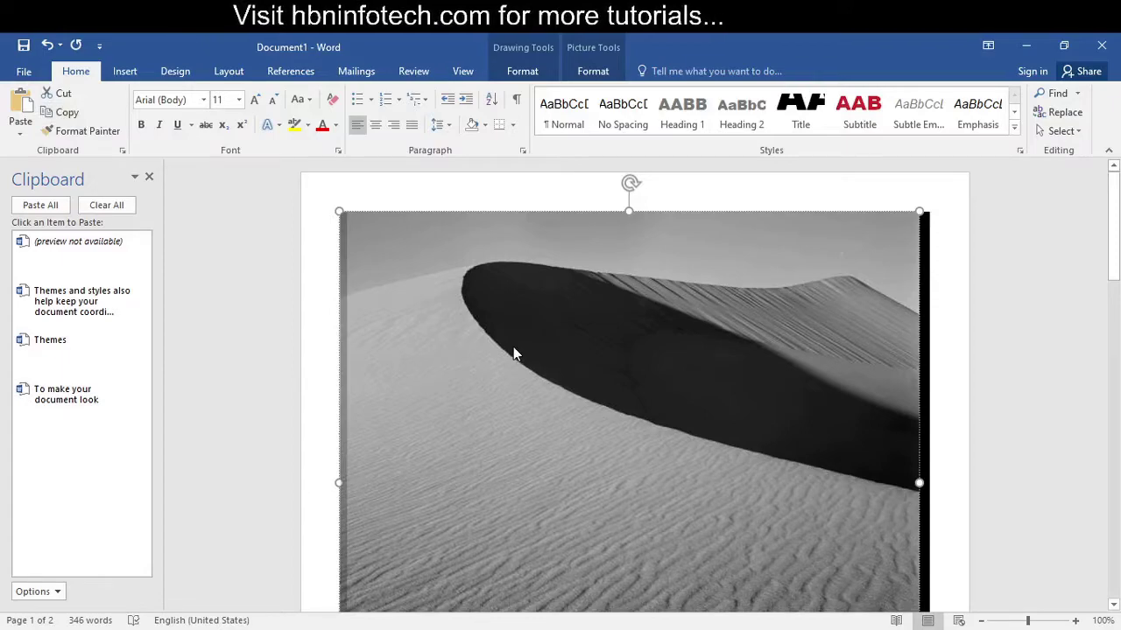
# Copy the phrase "Word with new buttons" from the paragraph beginning "Save time in" on page 2.
pyautogui.scroll(-12, 516, 347)
pyautogui.scroll(-15, 519, 348)
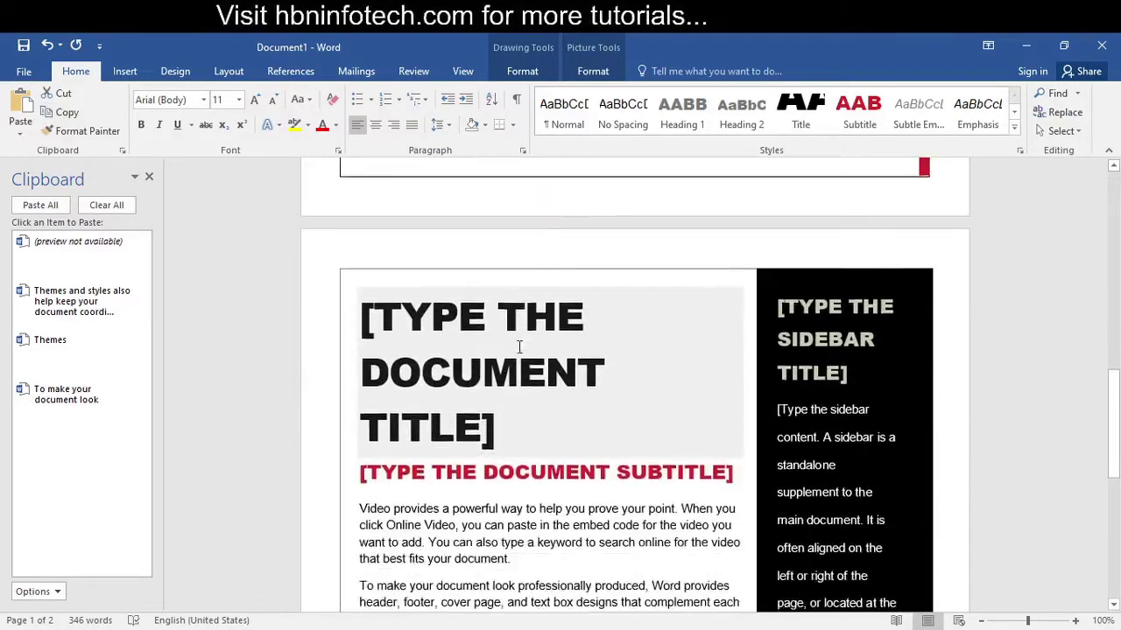
pyautogui.scroll(-1, 519, 348)
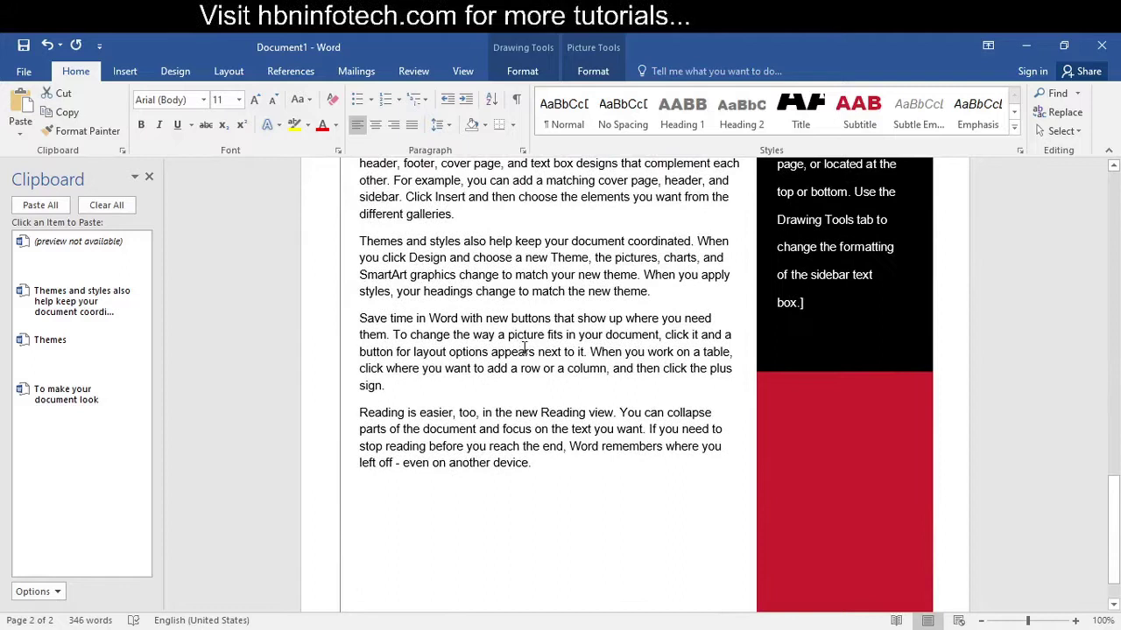
pyautogui.moveTo(552, 321); pyautogui.dragTo(431, 318)
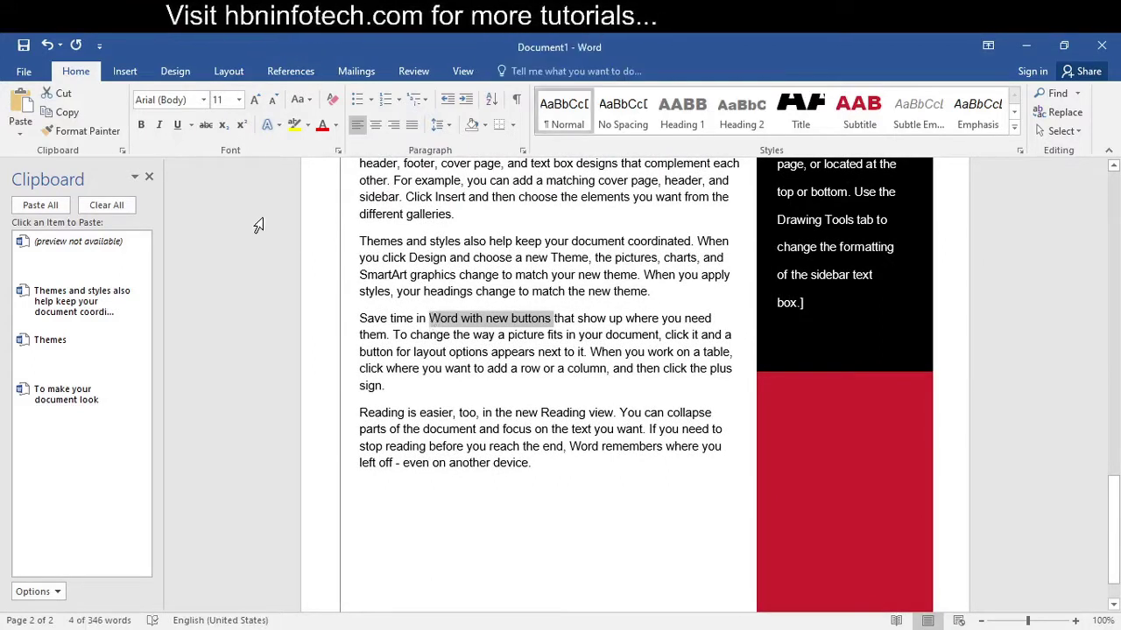
pyautogui.click(67, 112)
# Insert a page break after the last paragraph of page 2 to start a new blank page.
pyautogui.scroll(-1, 561, 385)
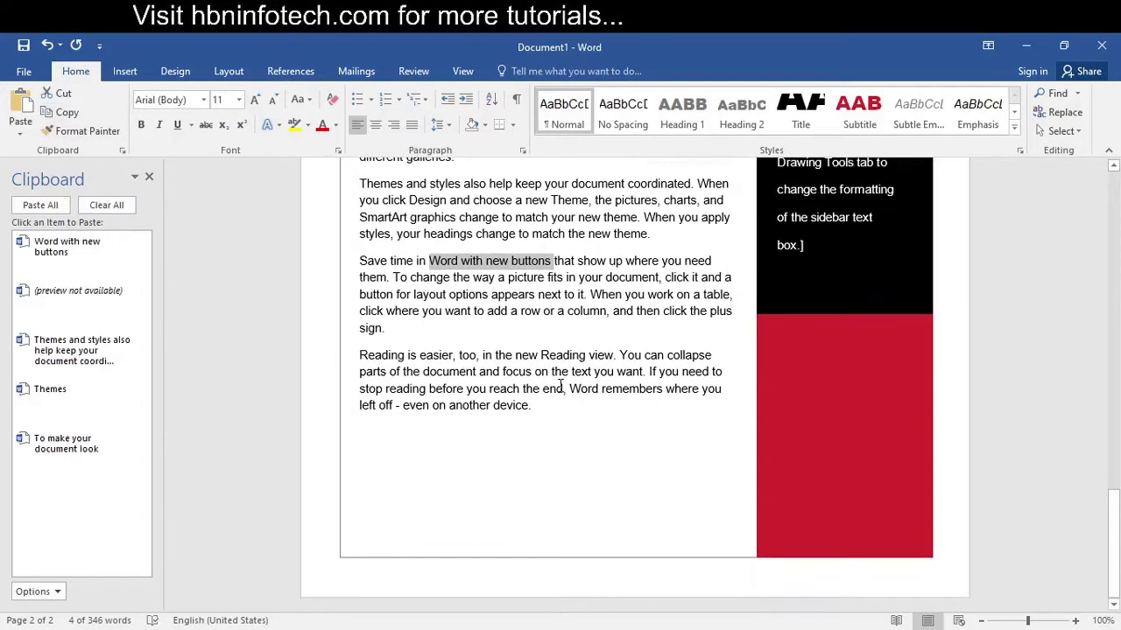
pyautogui.click(580, 421)
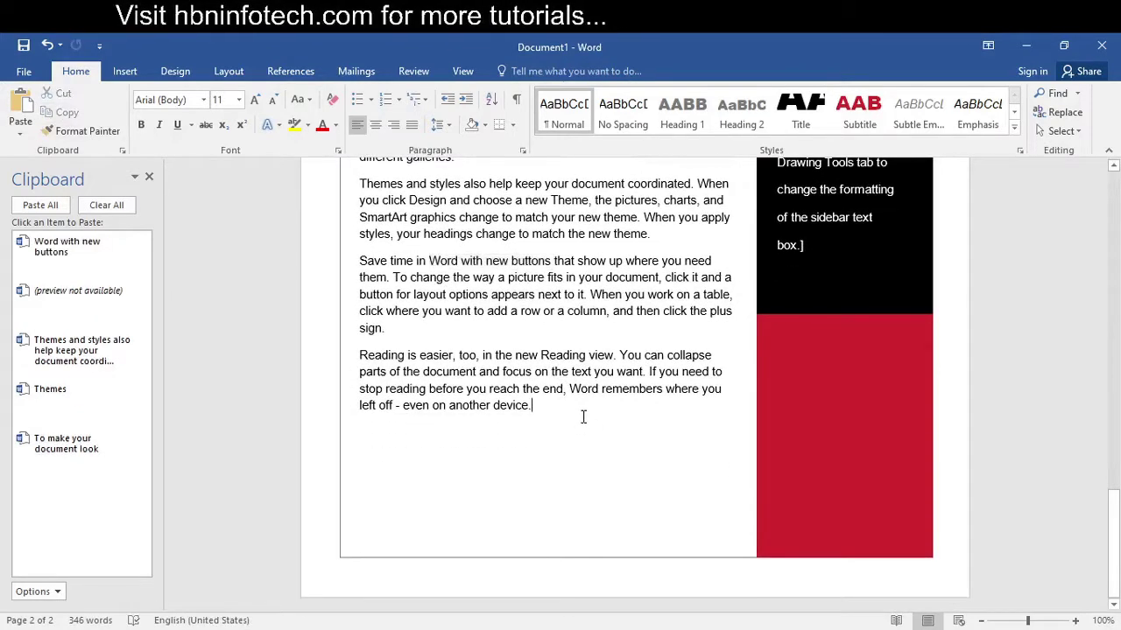
pyautogui.hotkey('ctrl', 'Return')
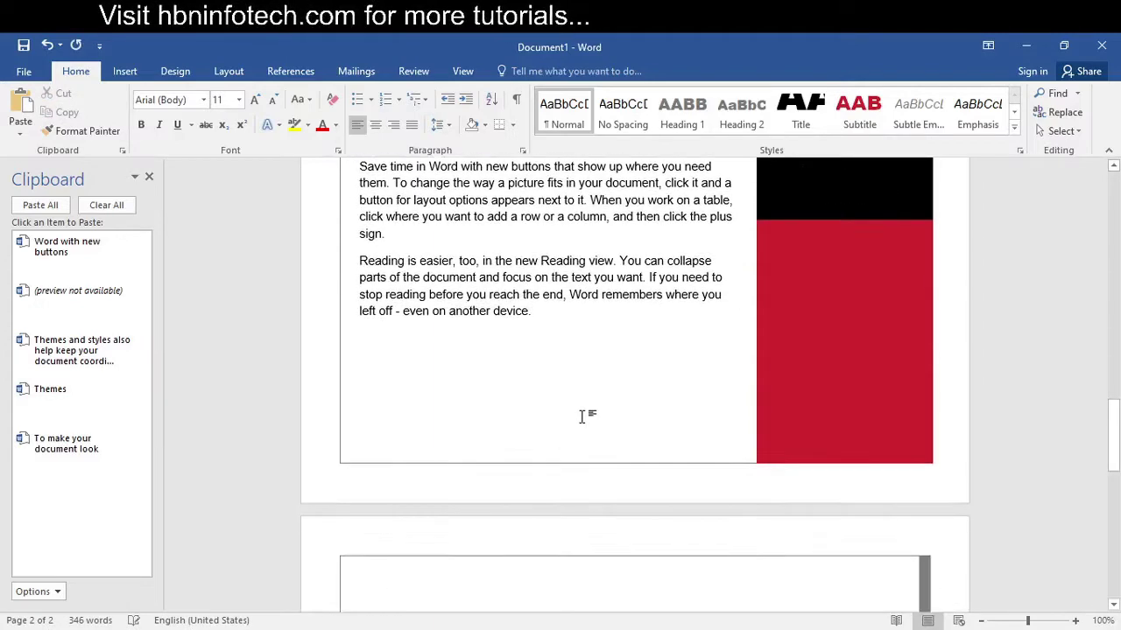
pyautogui.scroll(-3, 579, 413)
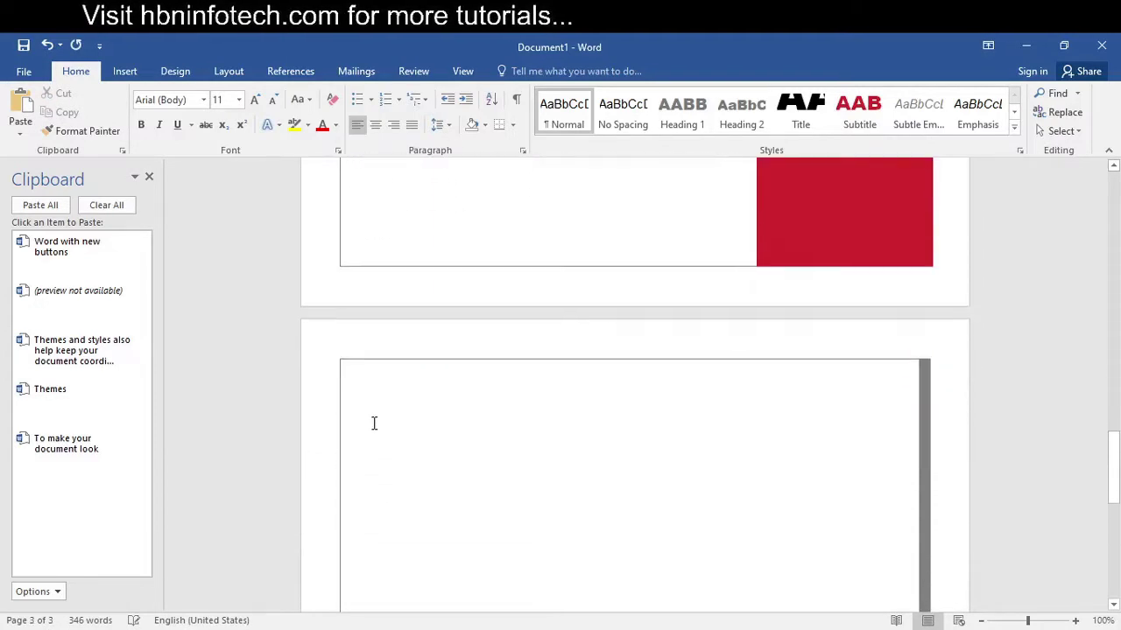
pyautogui.scroll(-2, 395, 378)
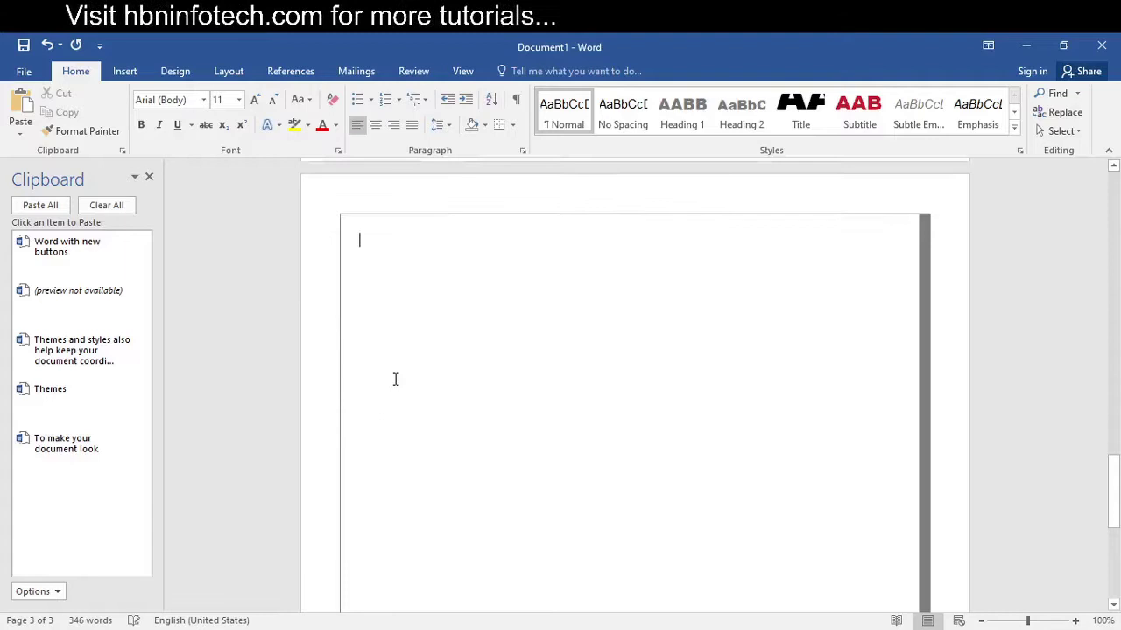
# Paste the collected items "Word with new buttons" on its own line, the "Themes and styles" paragraph, "Themes" and "To make your document look" onto page 3.
pyautogui.moveTo(123, 255)
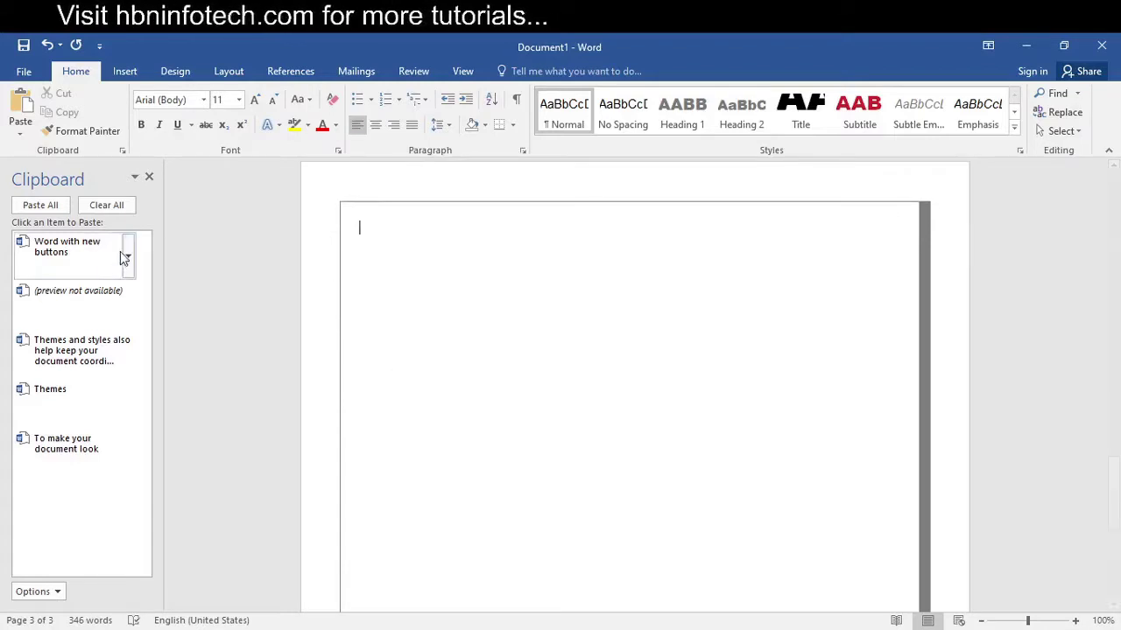
pyautogui.click(73, 255)
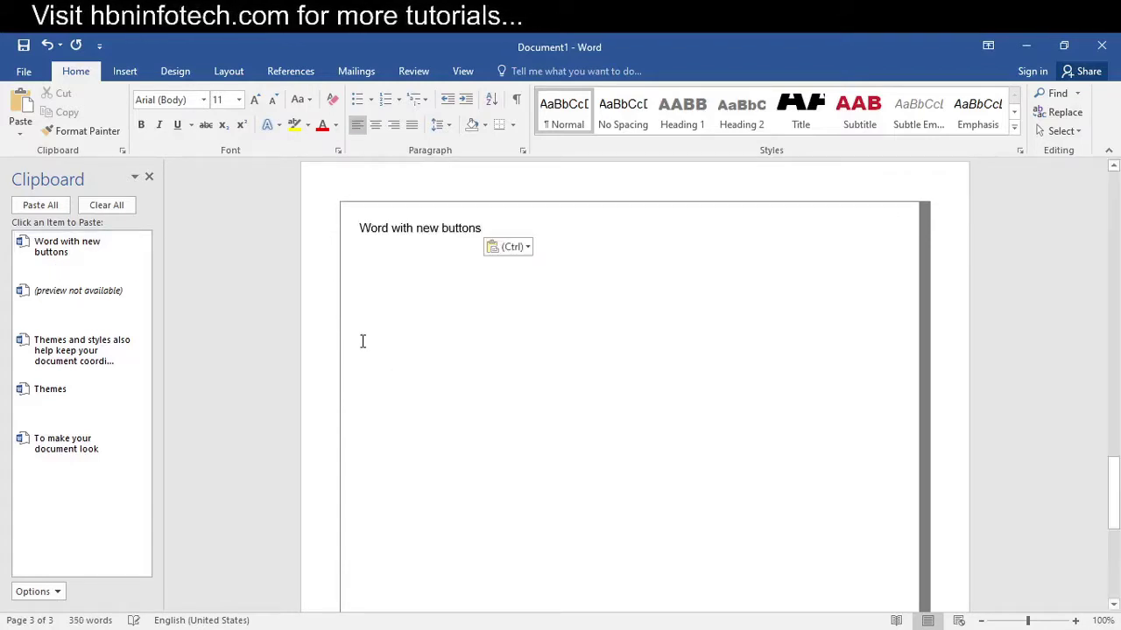
pyautogui.press('Return')
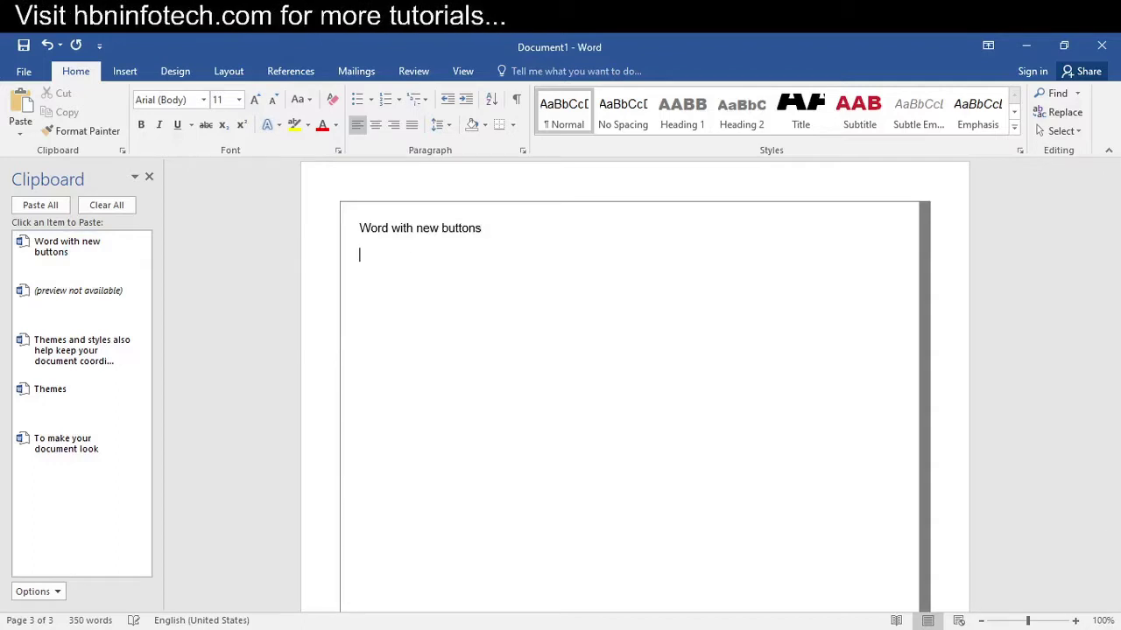
pyautogui.click(94, 348)
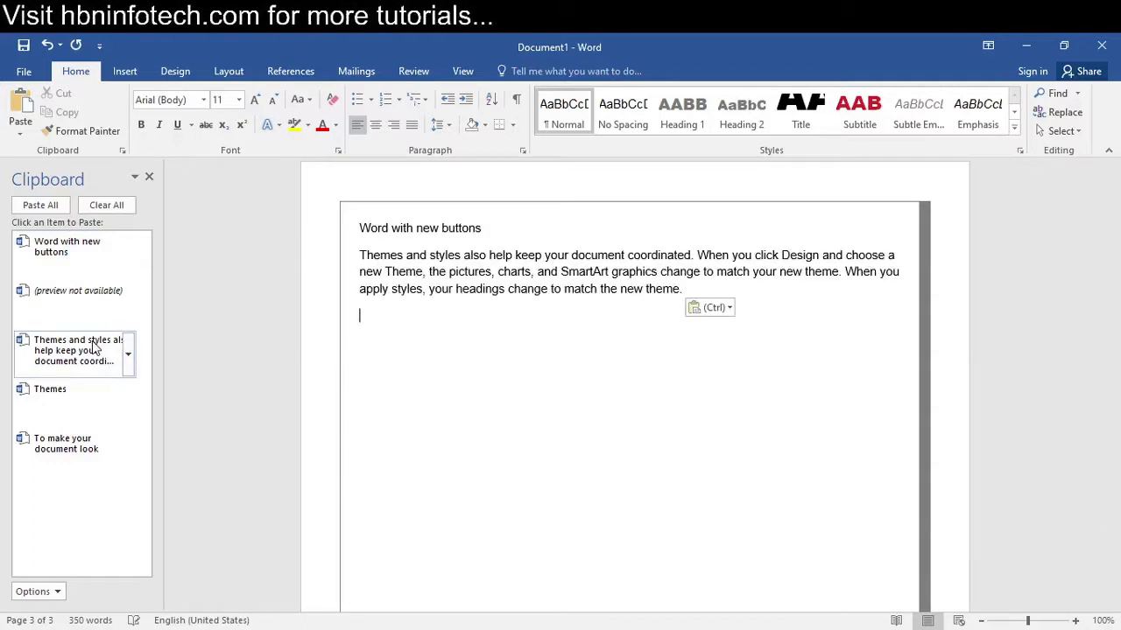
pyautogui.click(50, 394)
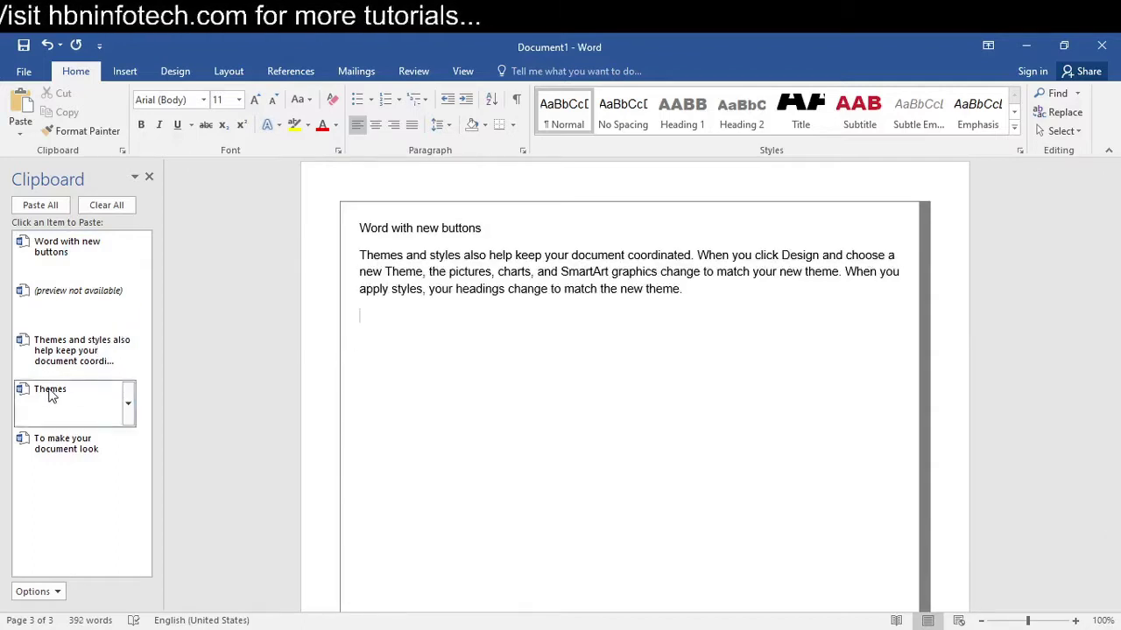
pyautogui.click(72, 454)
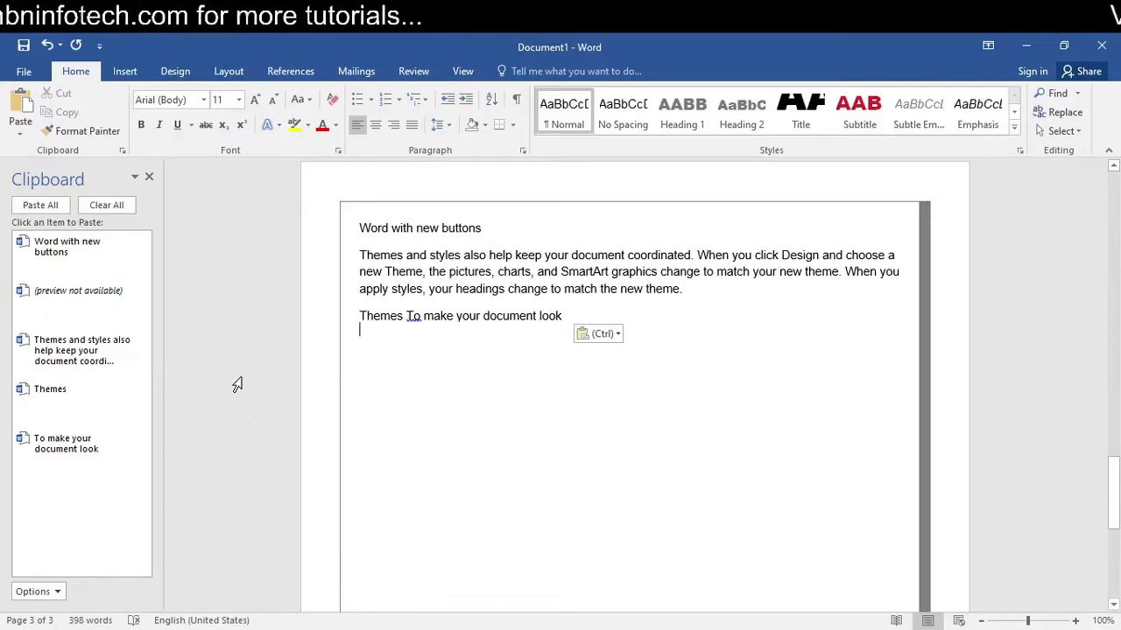
pyautogui.scroll(-2, 466, 383)
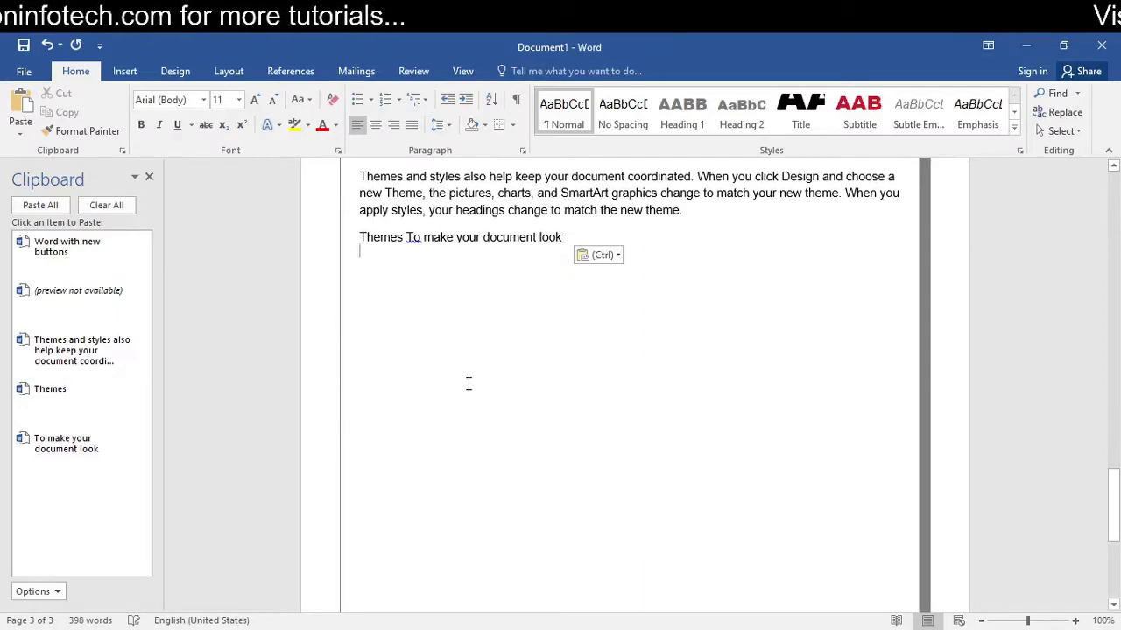
pyautogui.scroll(6, 467, 382)
pyautogui.scroll(8, 467, 383)
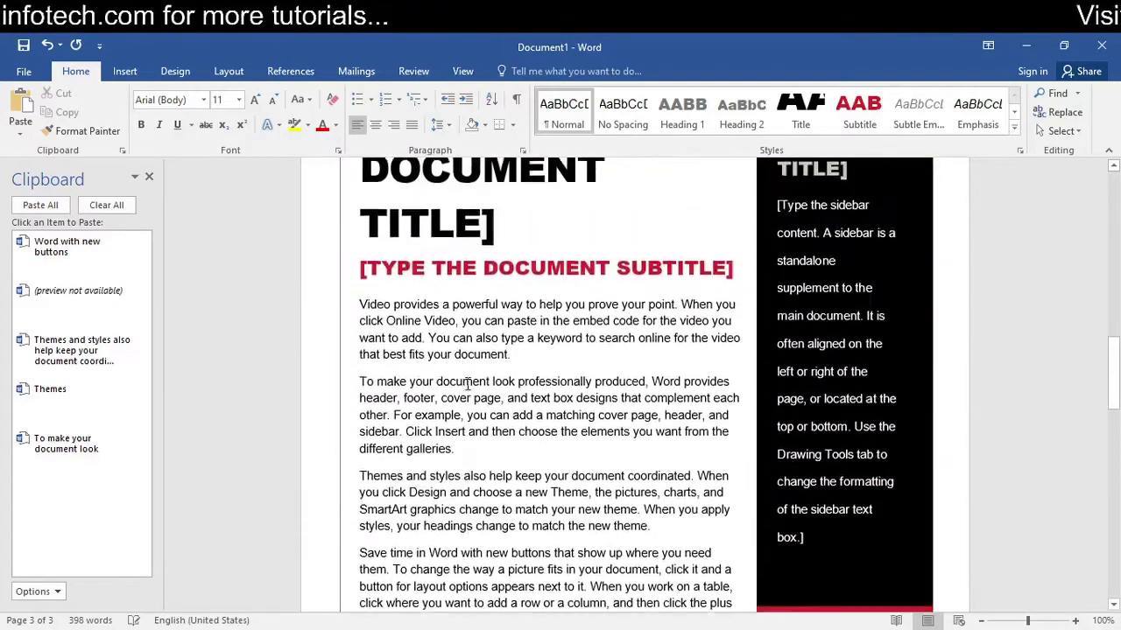
pyautogui.scroll(-8, 467, 385)
pyautogui.scroll(-5, 467, 392)
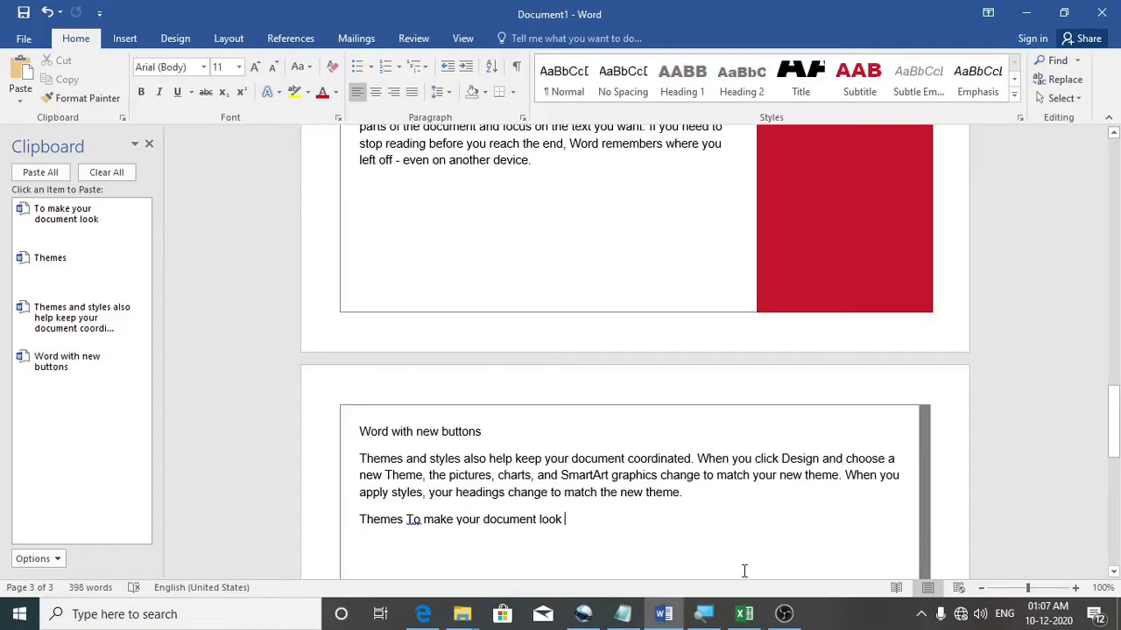
# Switch to the SalesReport1 workbook in Excel and copy the Qtr 1 values in cells C3:C7.
pyautogui.click(743, 614)
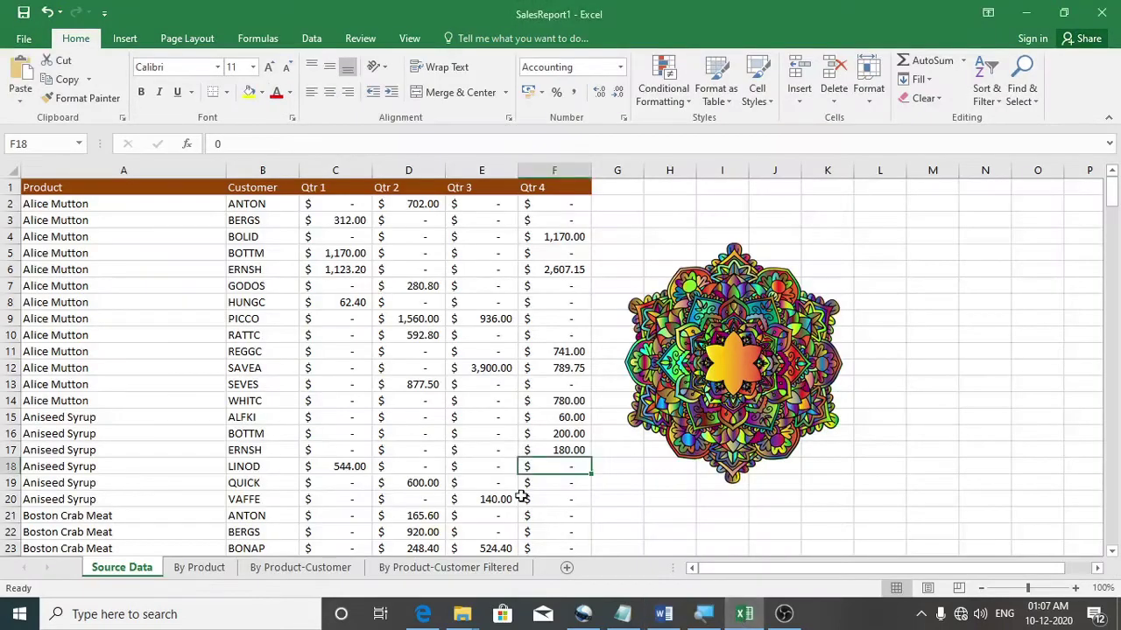
pyautogui.moveTo(344, 220); pyautogui.dragTo(344, 285)
pyautogui.rightClick(344, 268)
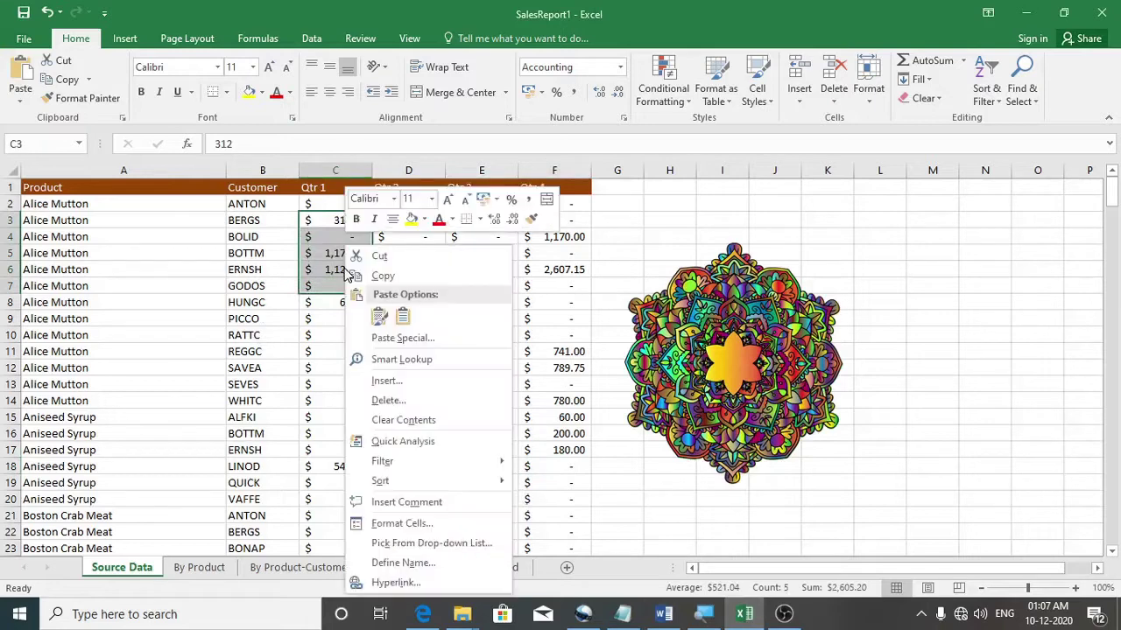
pyautogui.click(376, 277)
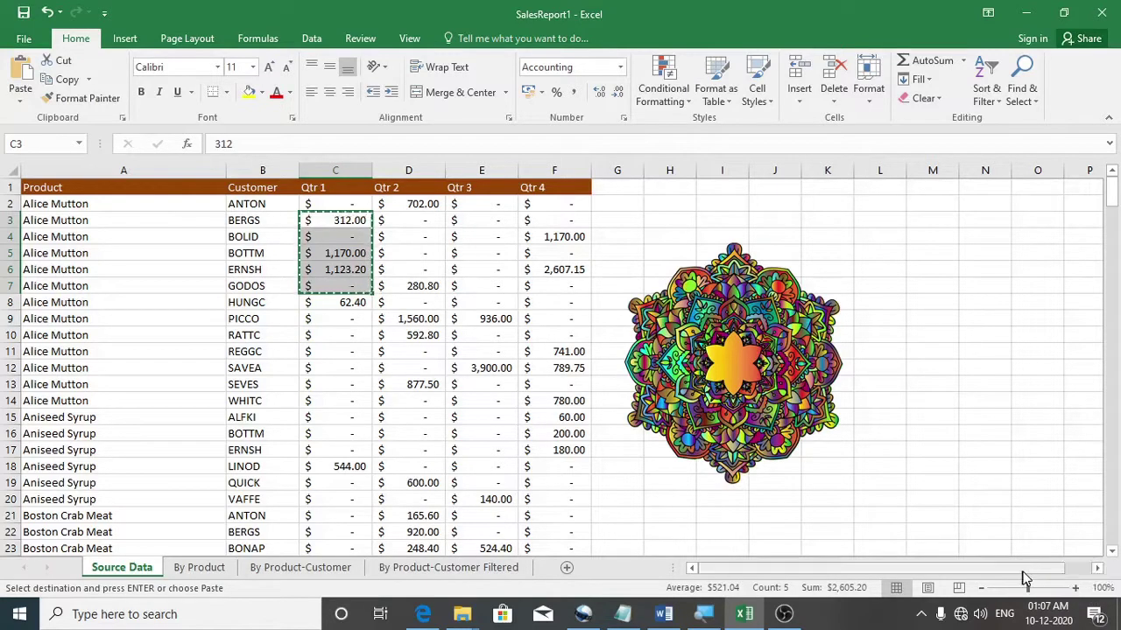
# Copy the customer codes in cells B11:B13 and the Alice Mutton product name in cell A6 as separate clipboard items.
pyautogui.moveTo(261, 352); pyautogui.dragTo(269, 388)
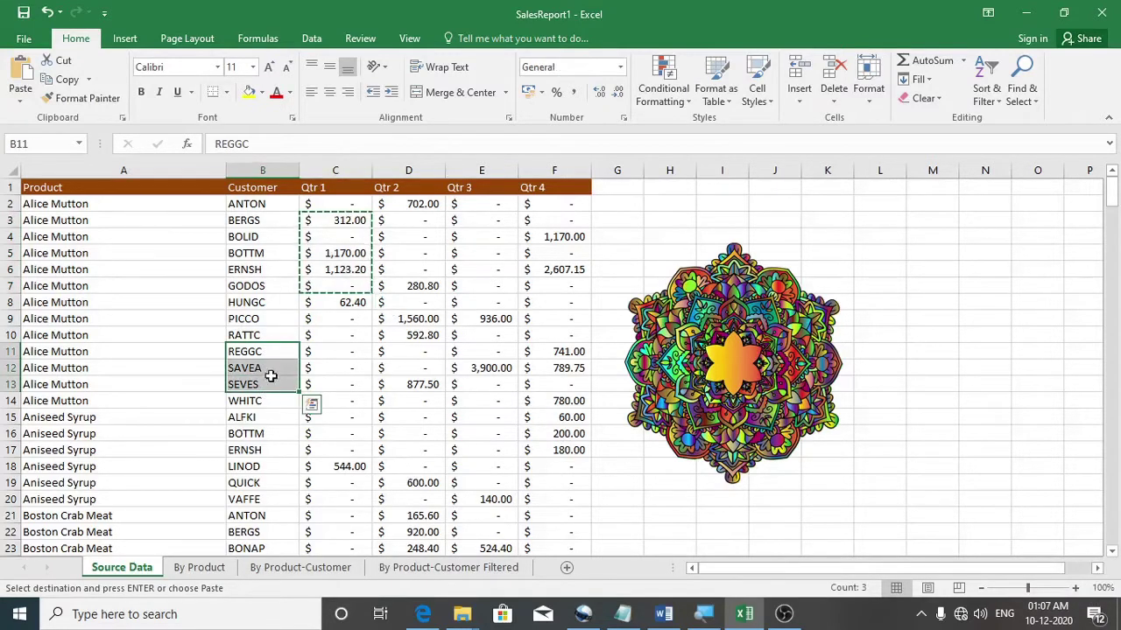
pyautogui.rightClick(269, 375)
pyautogui.click(302, 51)
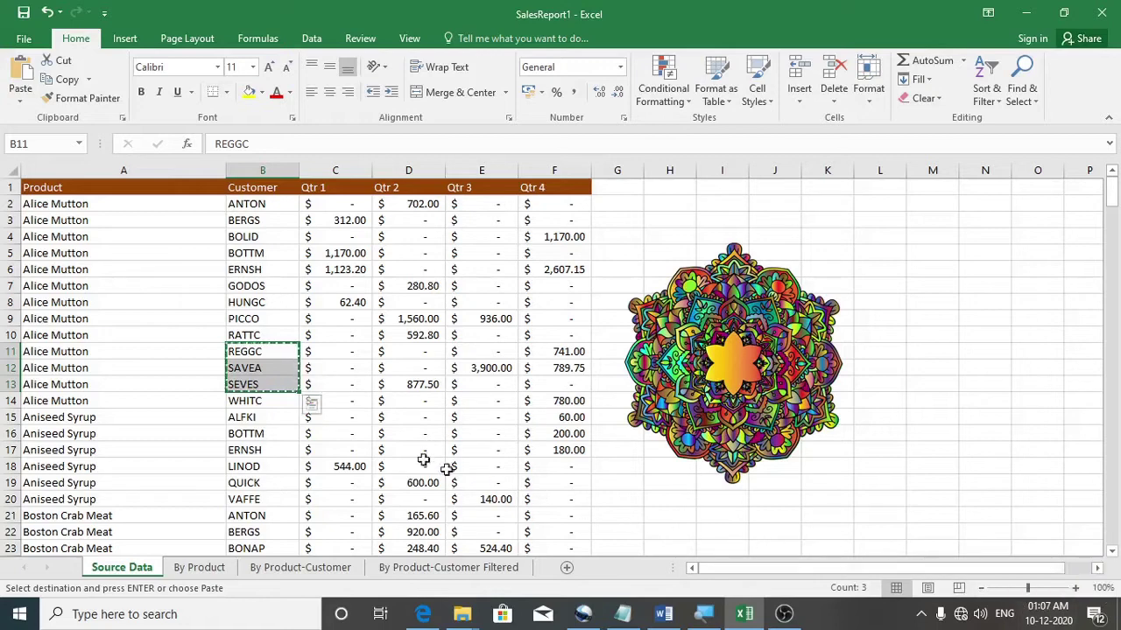
pyautogui.moveTo(105, 268); pyautogui.dragTo(121, 332)
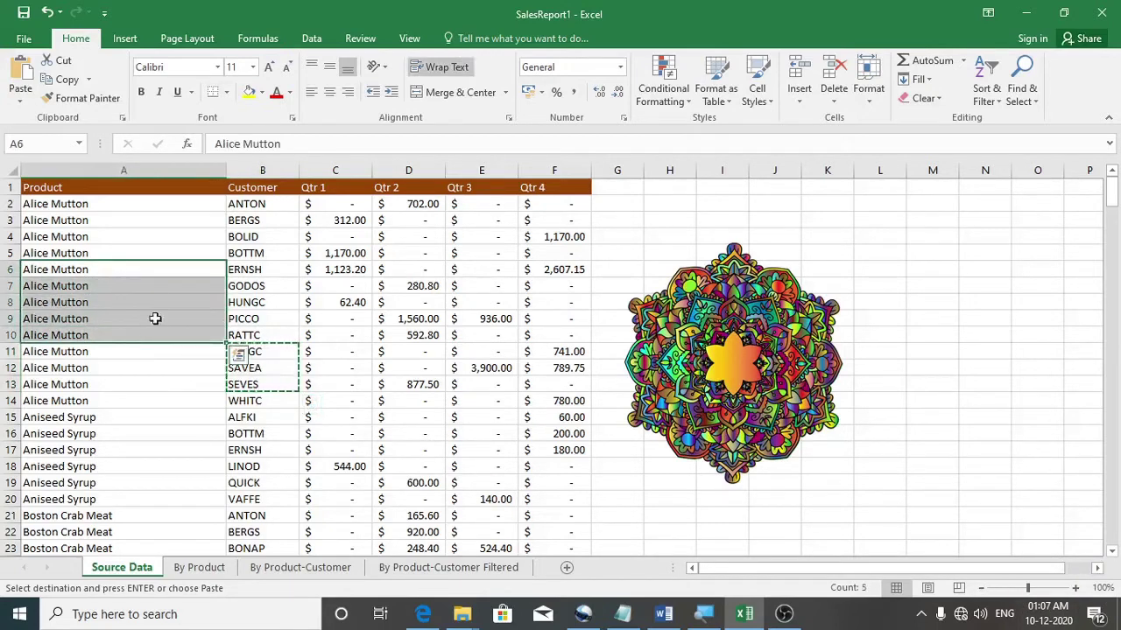
pyautogui.click(142, 271)
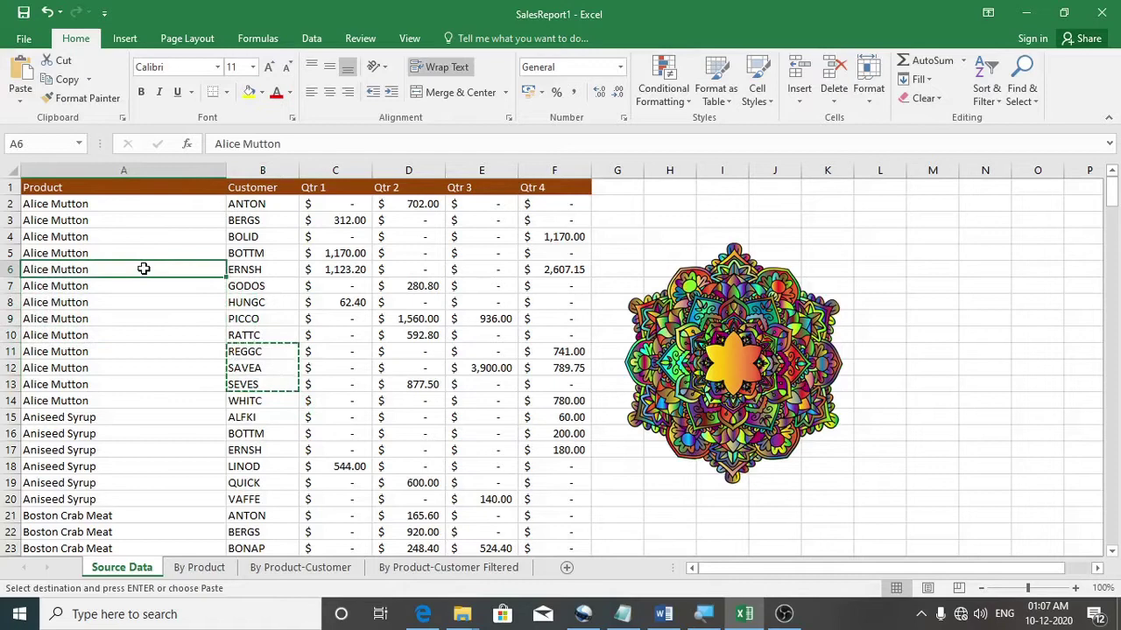
pyautogui.rightClick(146, 269)
pyautogui.click(180, 278)
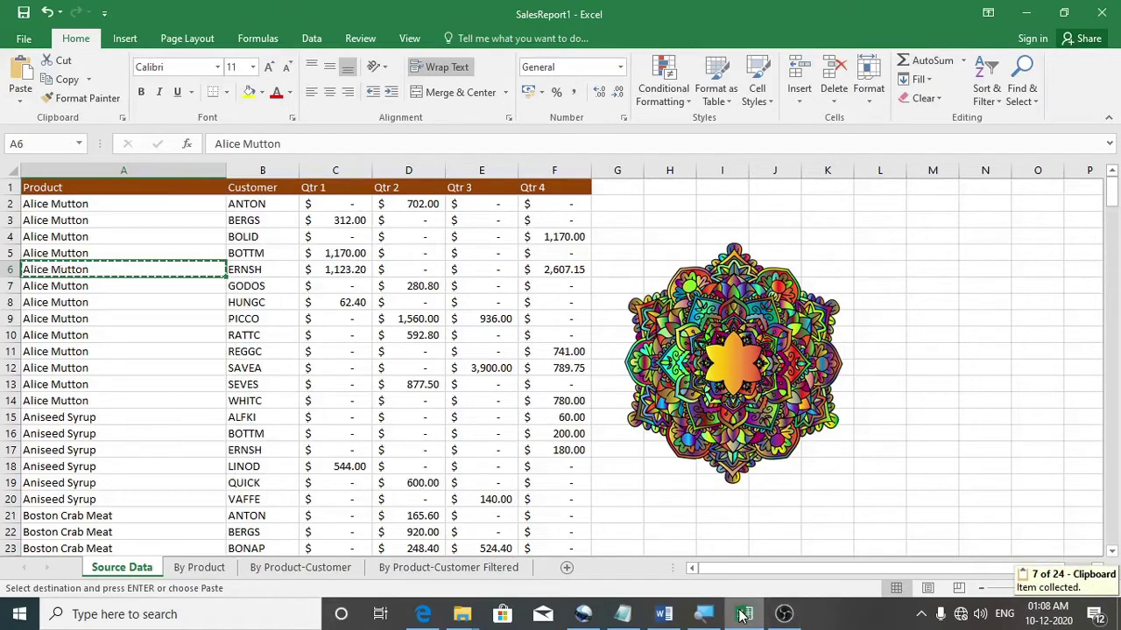
# Switch to Document1 in Word and paste the collected Alice Mutton, REGGC SAVEA SEVES and Qtr 1 items below "Themes To make your document look".
pyautogui.click(668, 618)
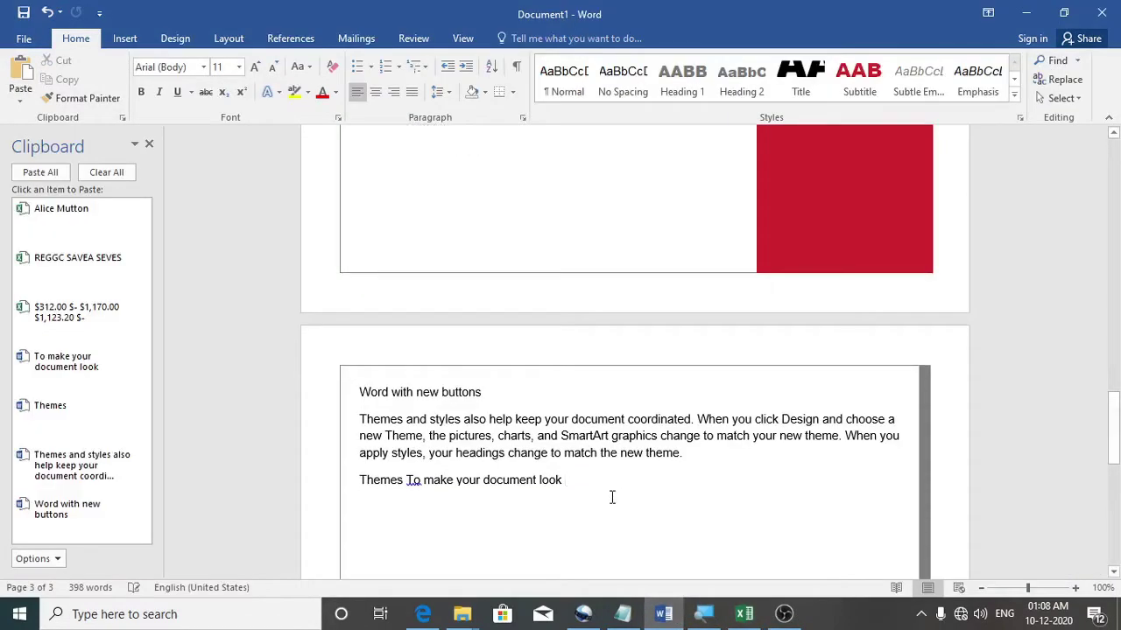
pyautogui.click(485, 505)
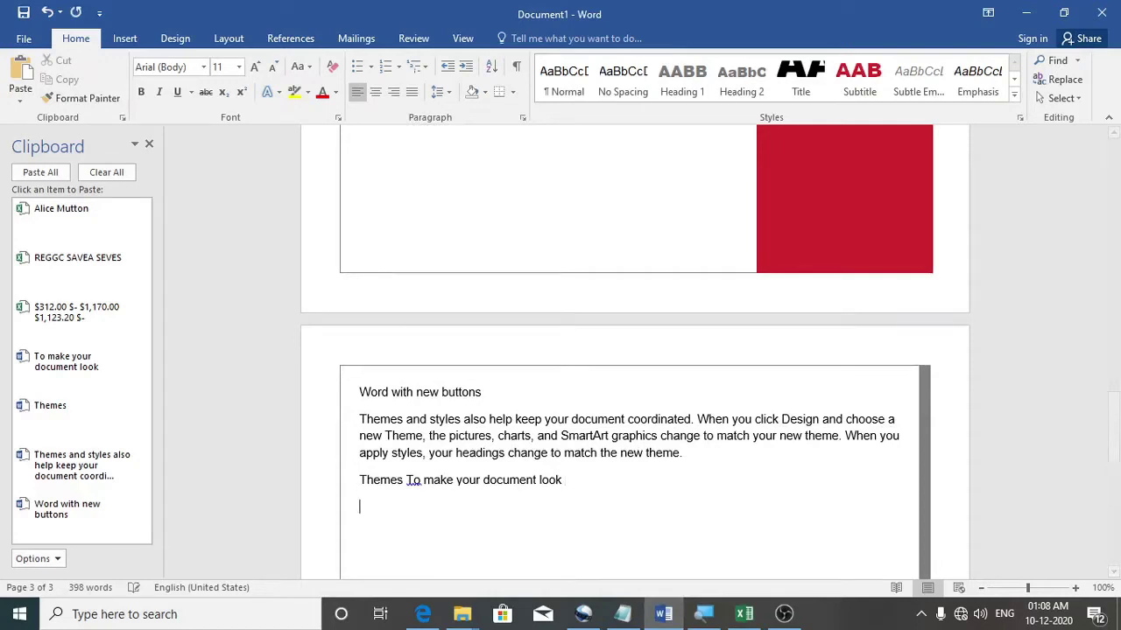
pyautogui.click(72, 226)
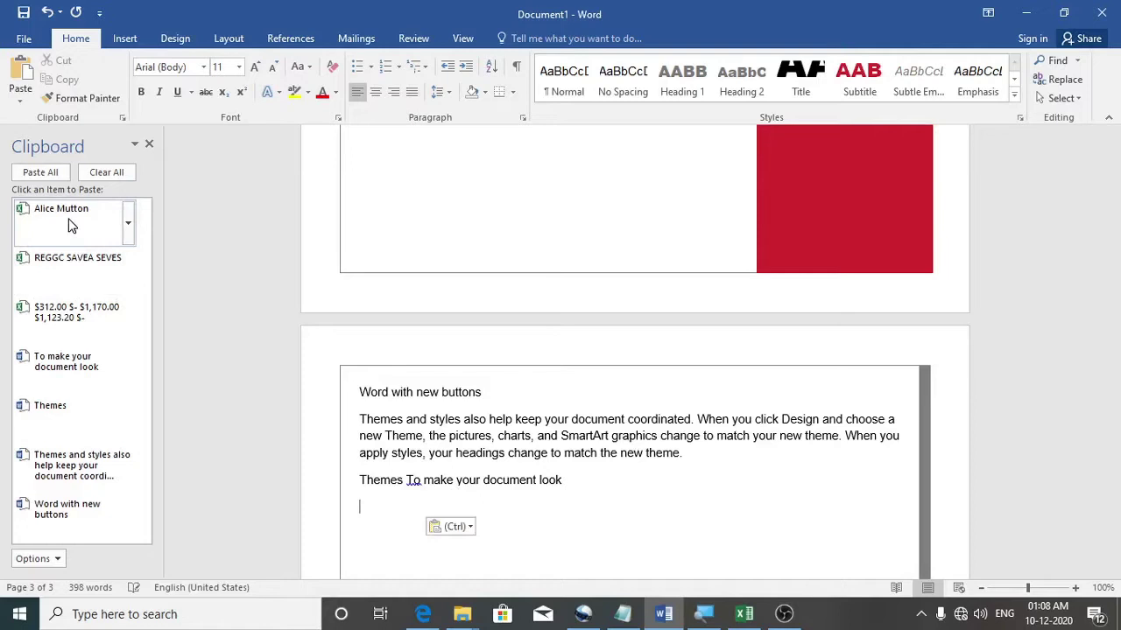
pyautogui.click(69, 276)
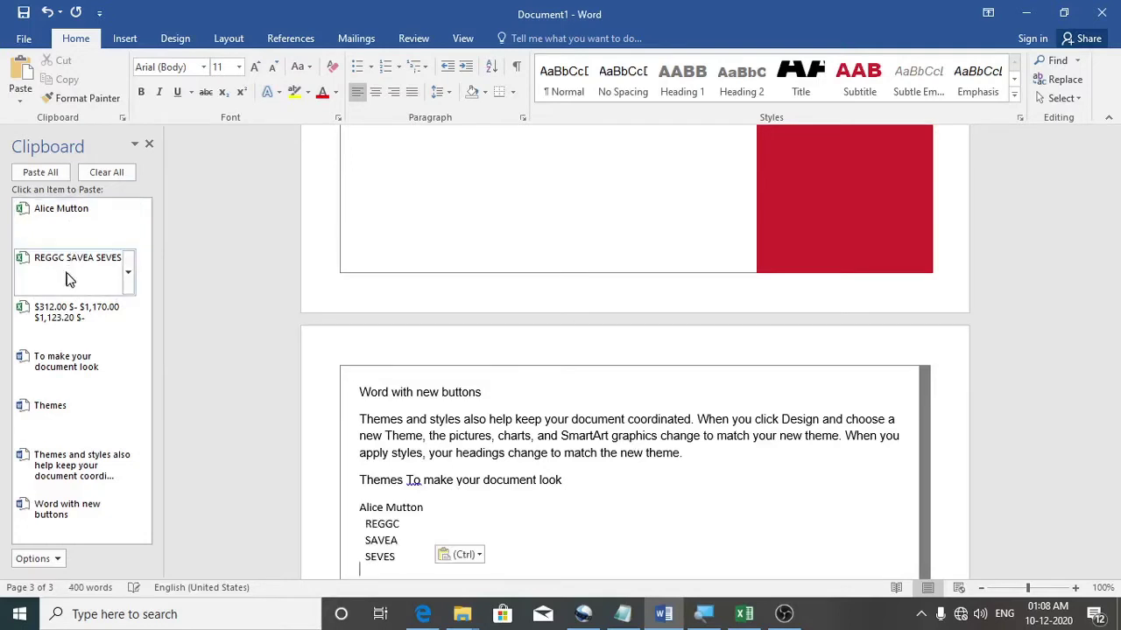
pyautogui.click(54, 324)
pyautogui.scroll(-5, 412, 402)
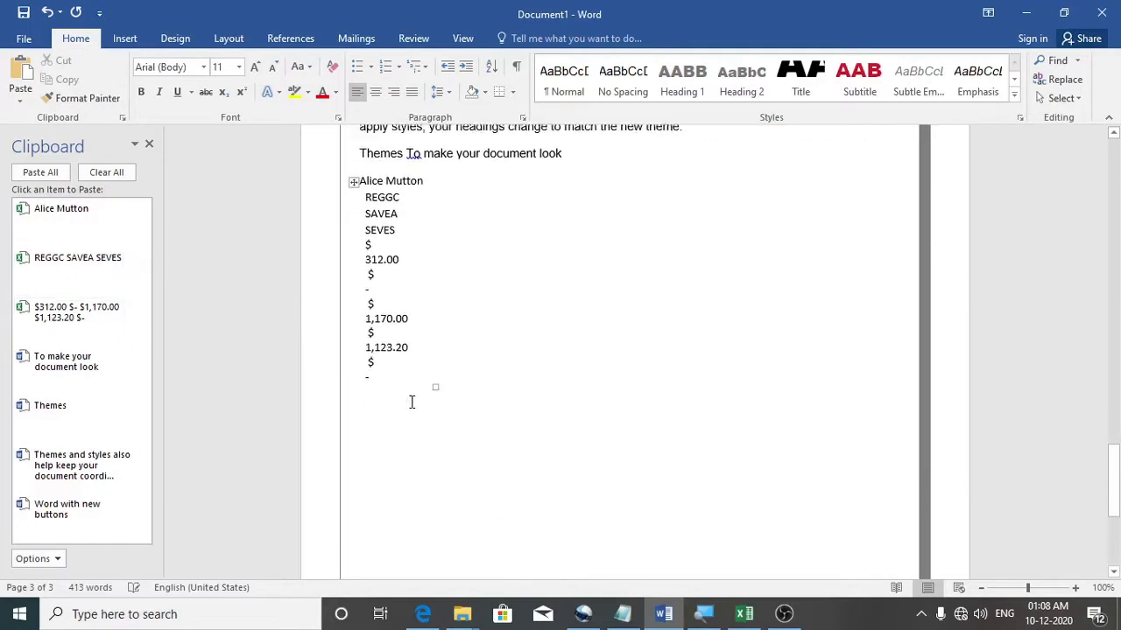
pyautogui.scroll(5, 412, 402)
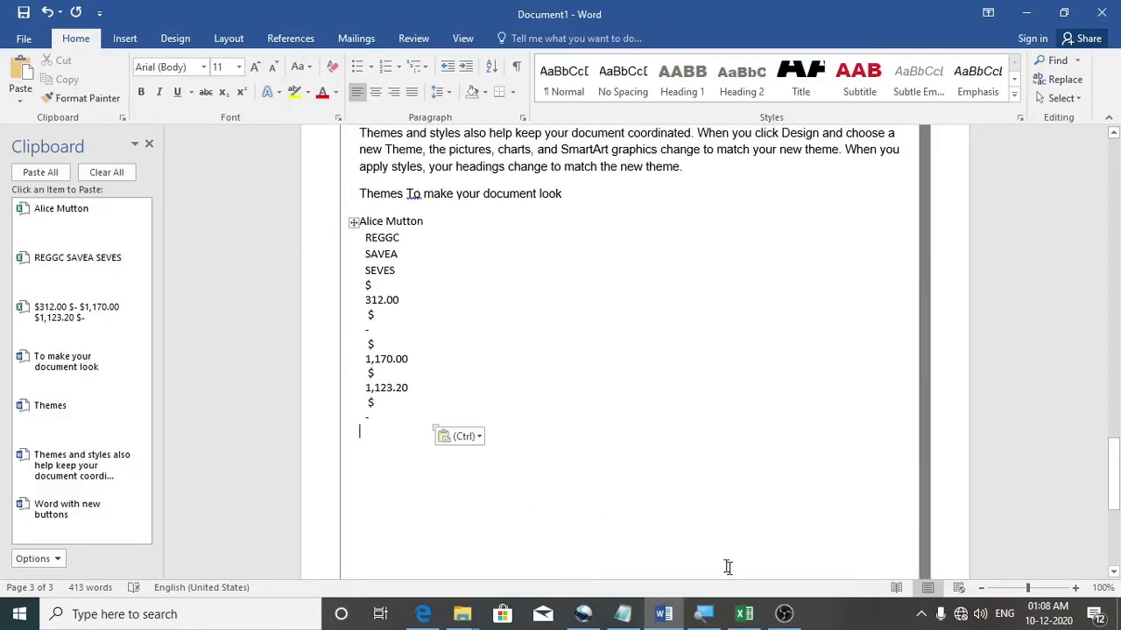
# Switch back to the SalesReport1 workbook in Excel, select cell H21 below the mandala picture and show the Office clipboard.
pyautogui.click(744, 614)
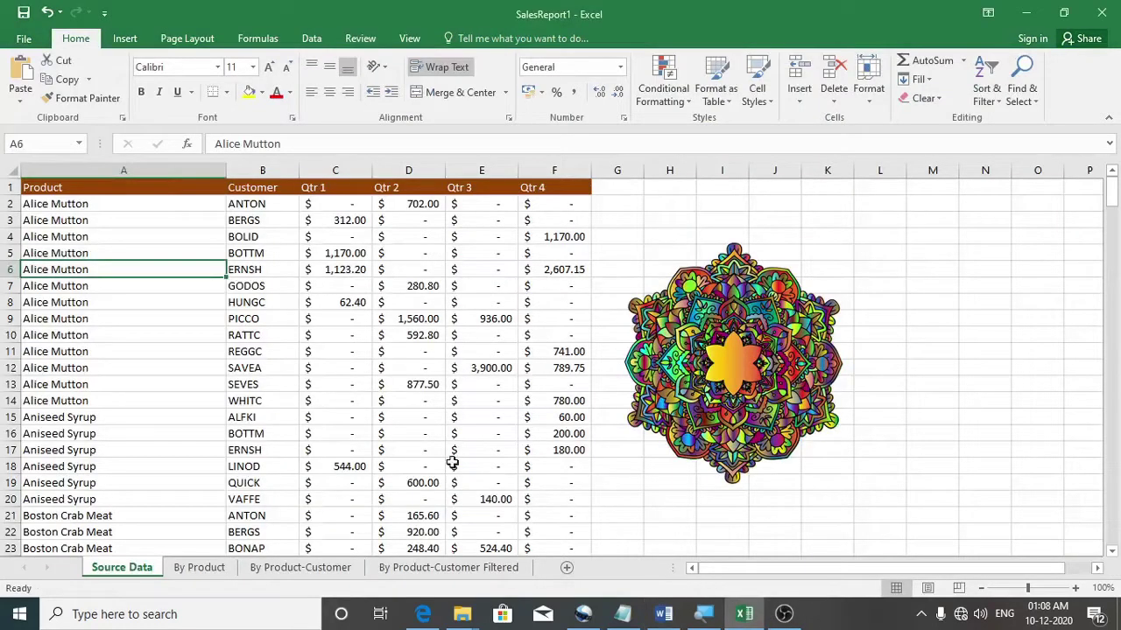
pyautogui.scroll(-10, 725, 500)
pyautogui.scroll(5, 689, 438)
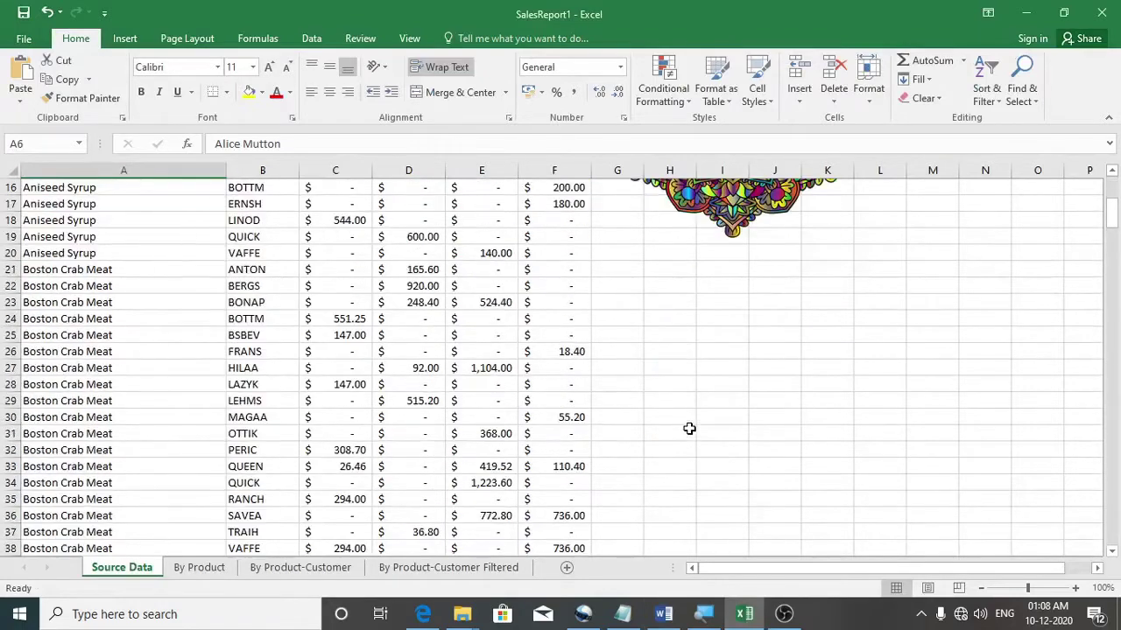
pyautogui.scroll(4, 689, 428)
pyautogui.click(661, 465)
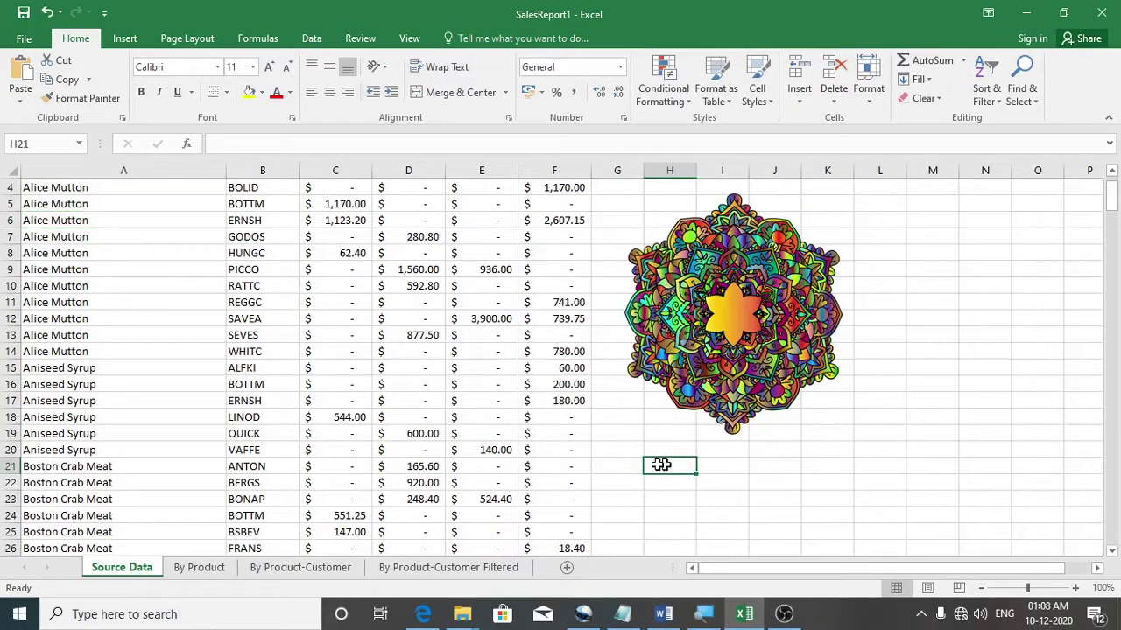
pyautogui.click(123, 119)
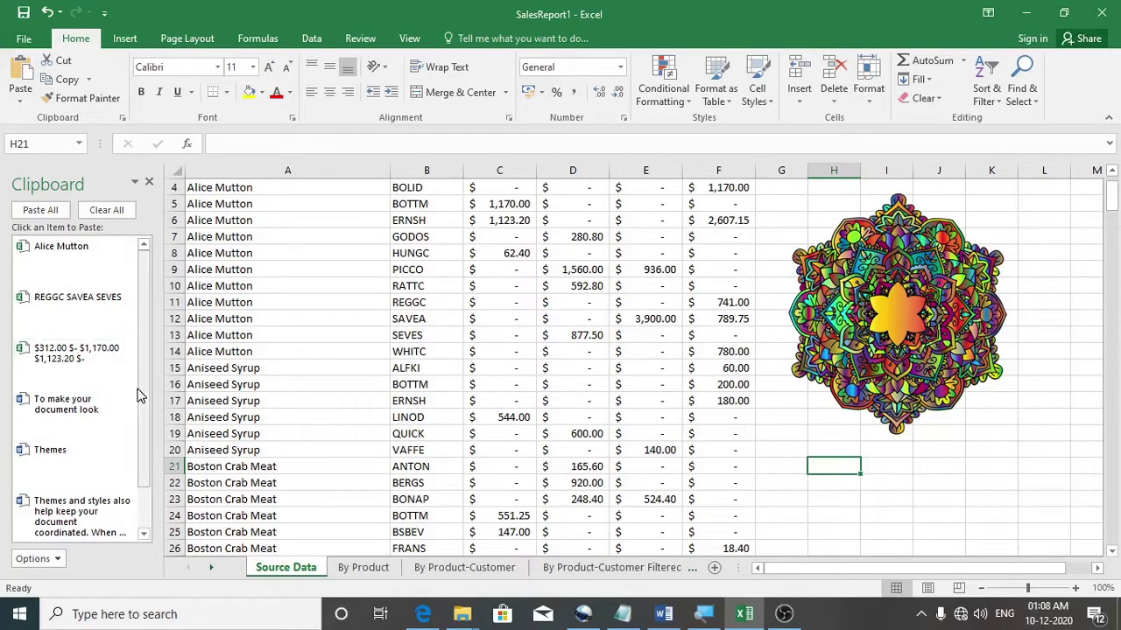
# Paste the collected Word items "To make your document look" into H21, "Themes" into H23 and the "Themes and styles" paragraph into H25.
pyautogui.moveTo(145, 378); pyautogui.dragTo(147, 417)
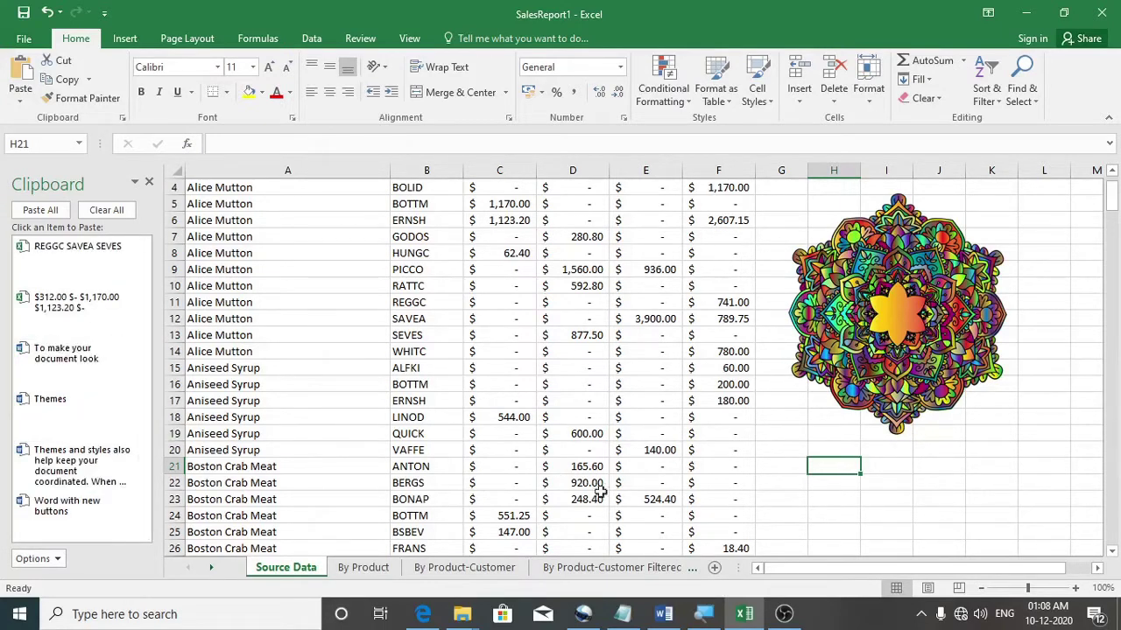
pyautogui.click(66, 352)
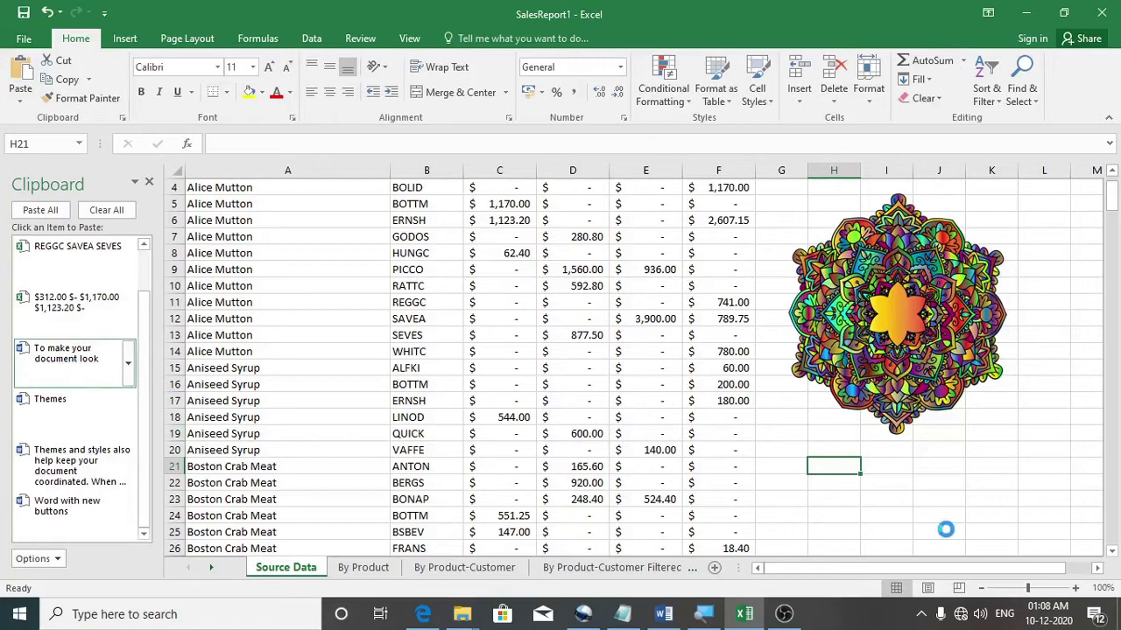
pyautogui.click(833, 500)
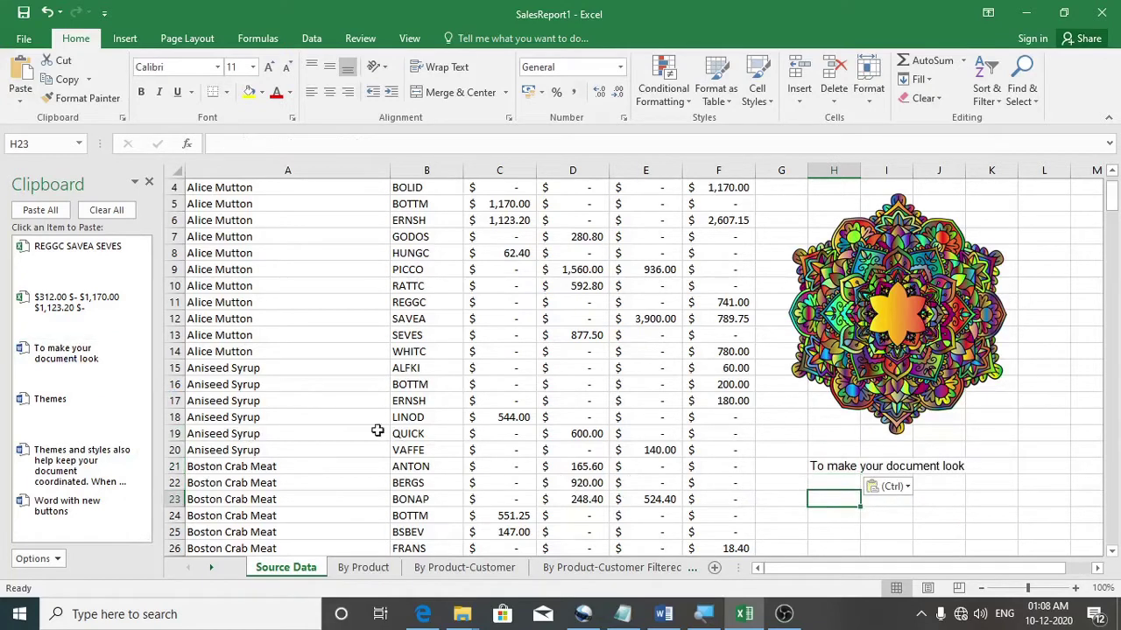
pyautogui.click(50, 399)
pyautogui.scroll(-3, 840, 415)
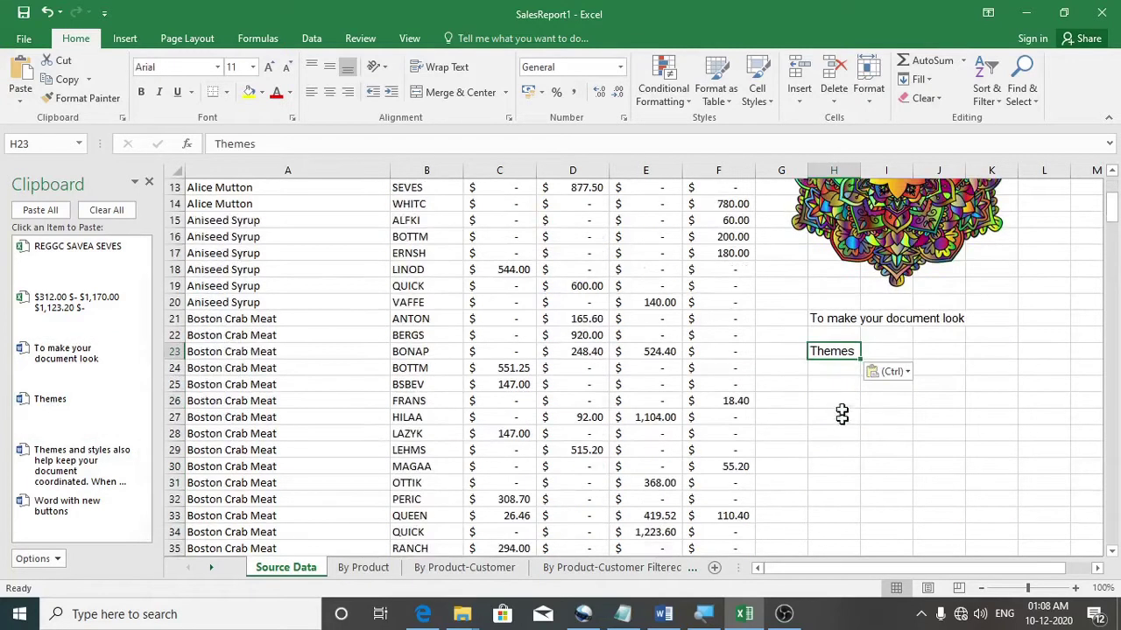
pyautogui.click(846, 383)
pyautogui.click(54, 472)
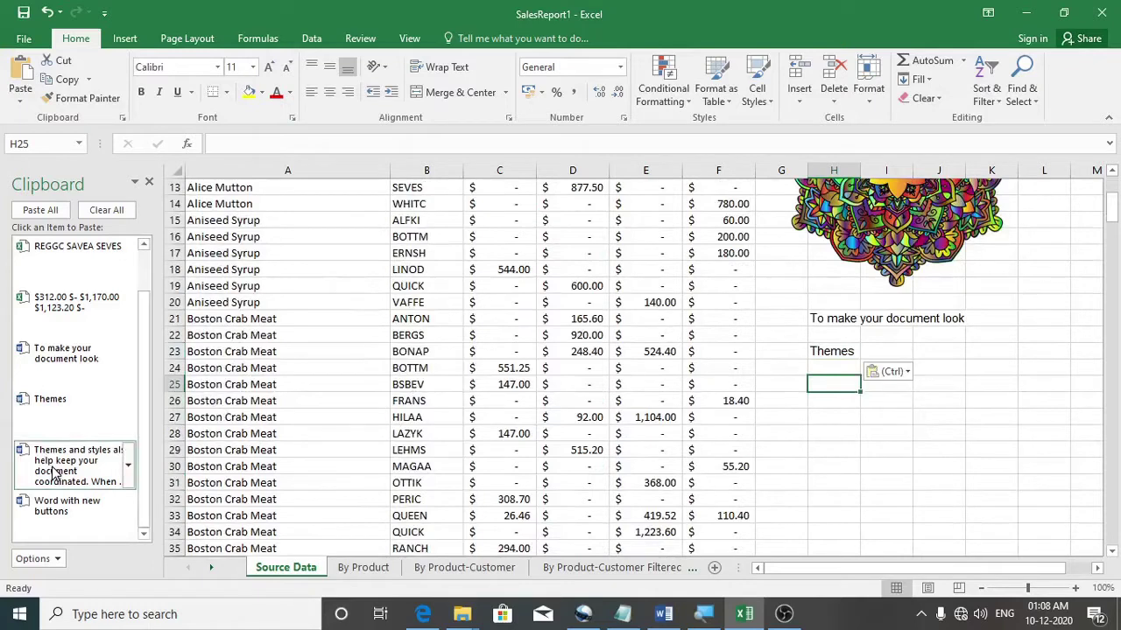
pyautogui.click(839, 418)
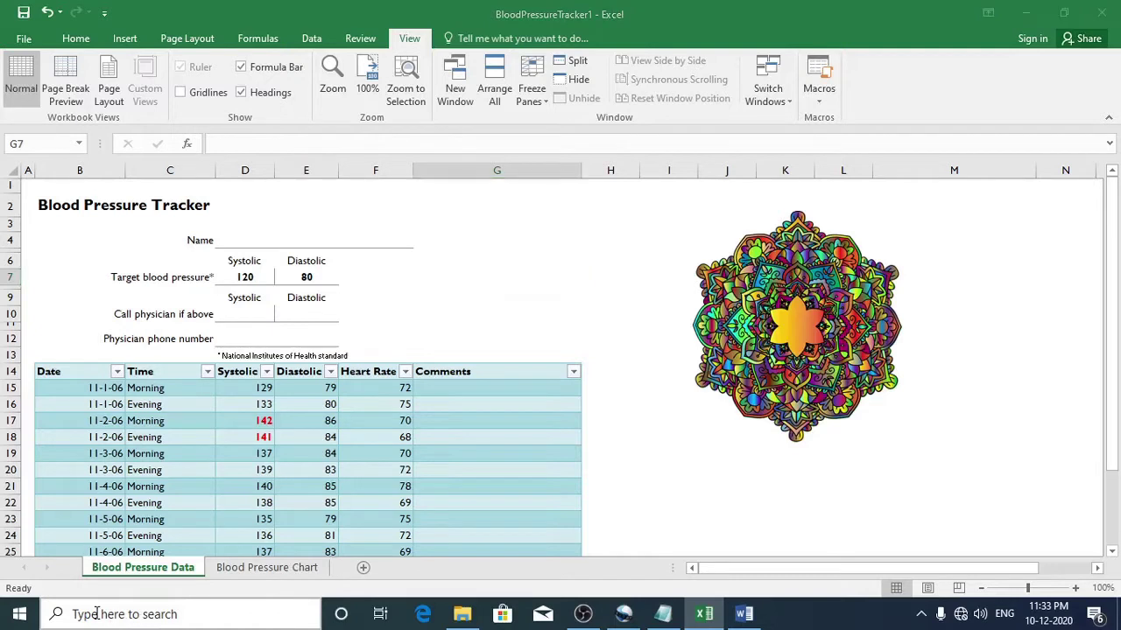
# Find the Windows Clipboard settings by searching for "clipboard", turn on Clipboard history and minimise the Settings window.
pyautogui.click(96, 614)
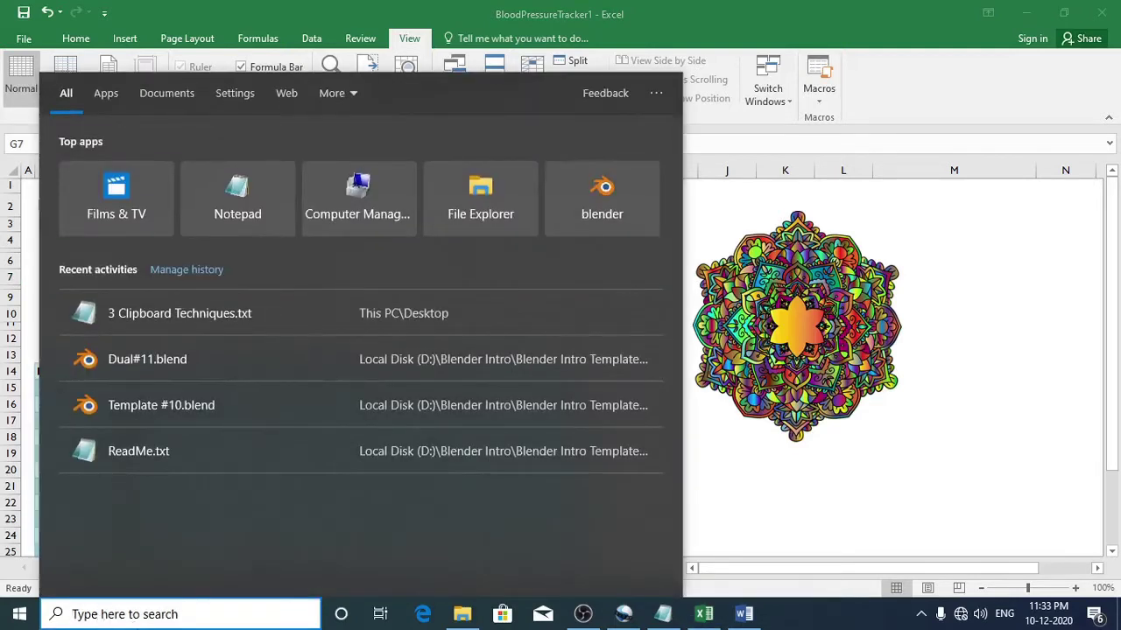
pyautogui.write('c')
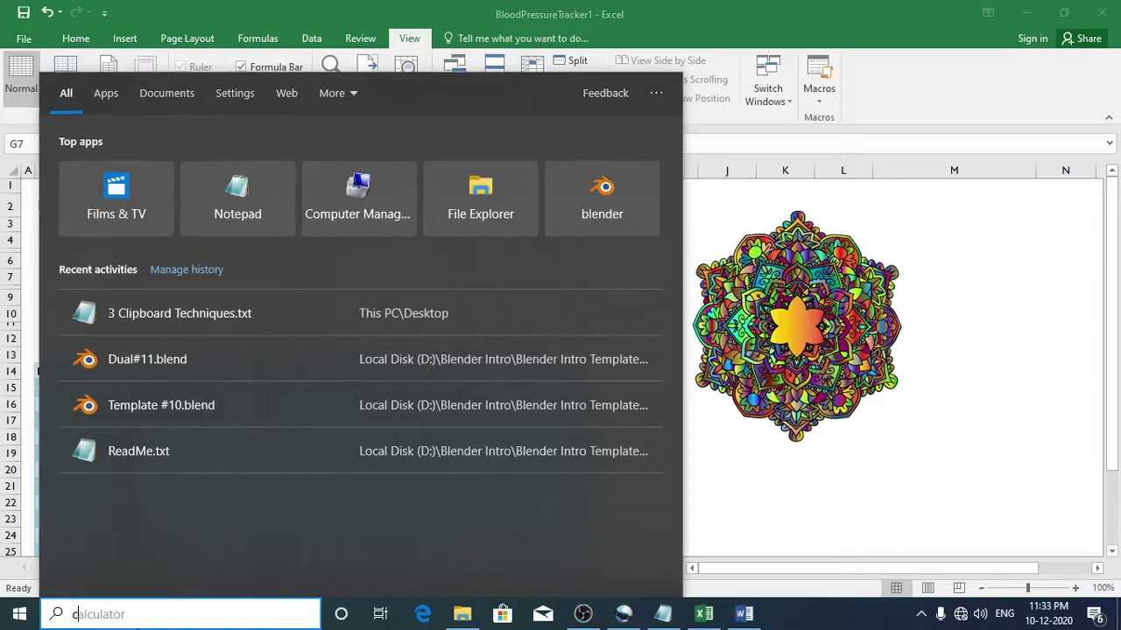
pyautogui.write('lipb')
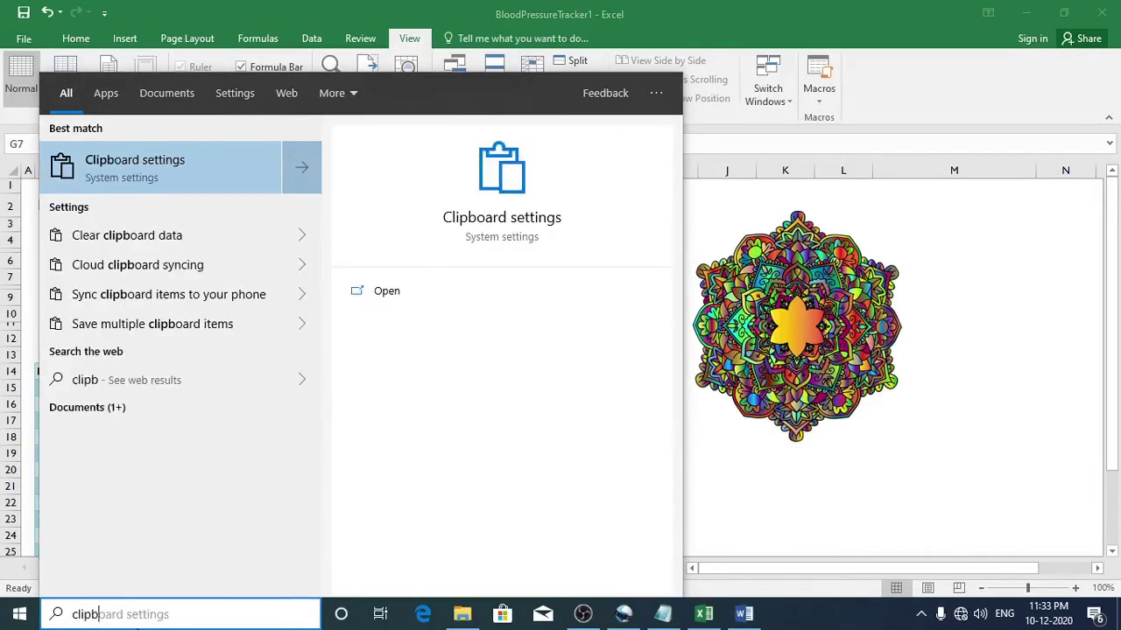
pyautogui.write('oard')
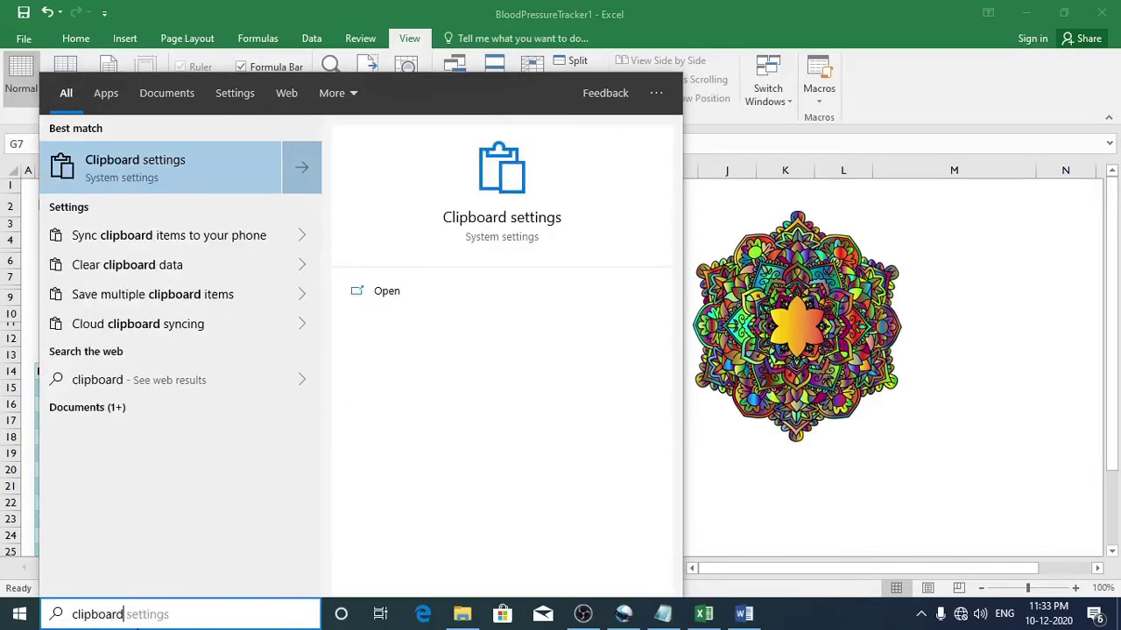
pyautogui.click(145, 179)
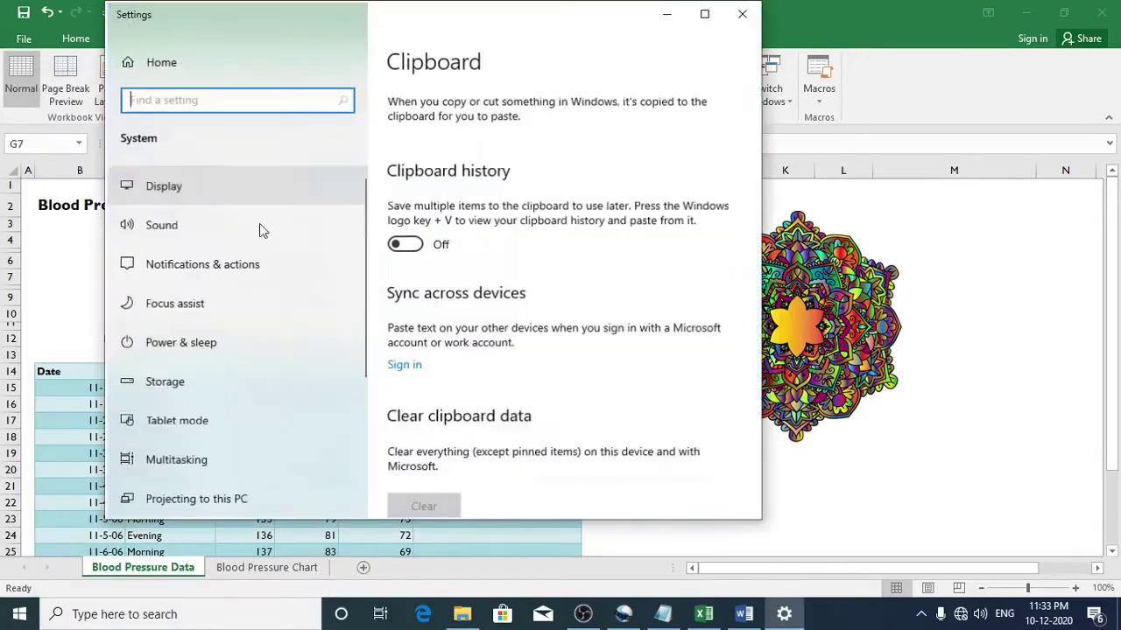
pyautogui.click(406, 245)
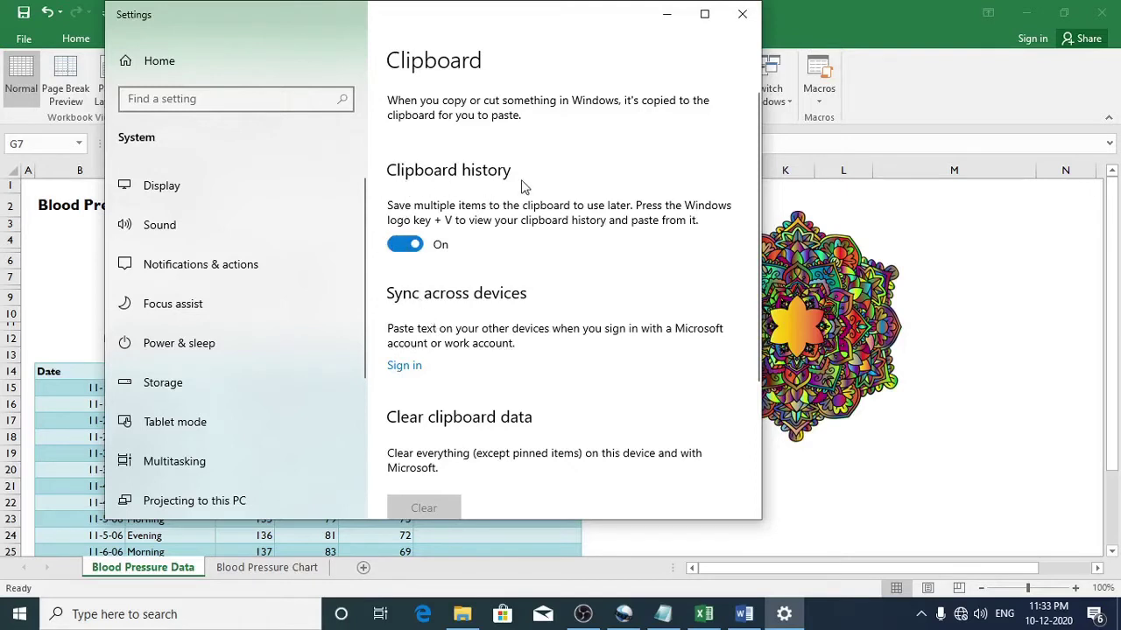
pyautogui.click(667, 19)
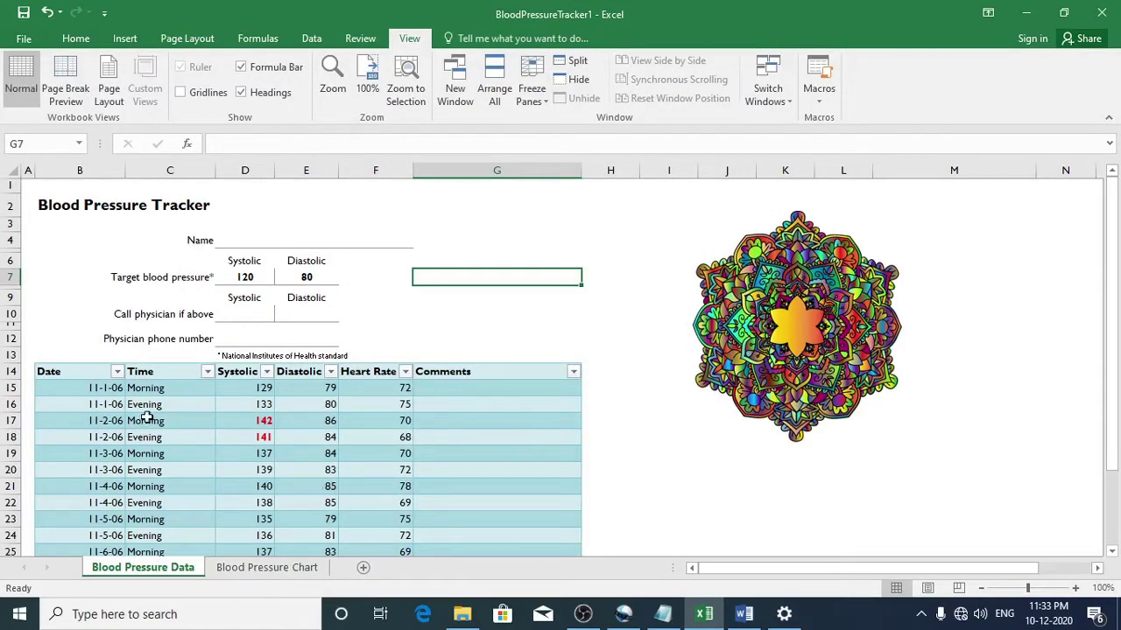
# Copy the Time entries in cells C17:C19 of the Blood Pressure Data sheet.
pyautogui.moveTo(146, 418); pyautogui.dragTo(149, 454)
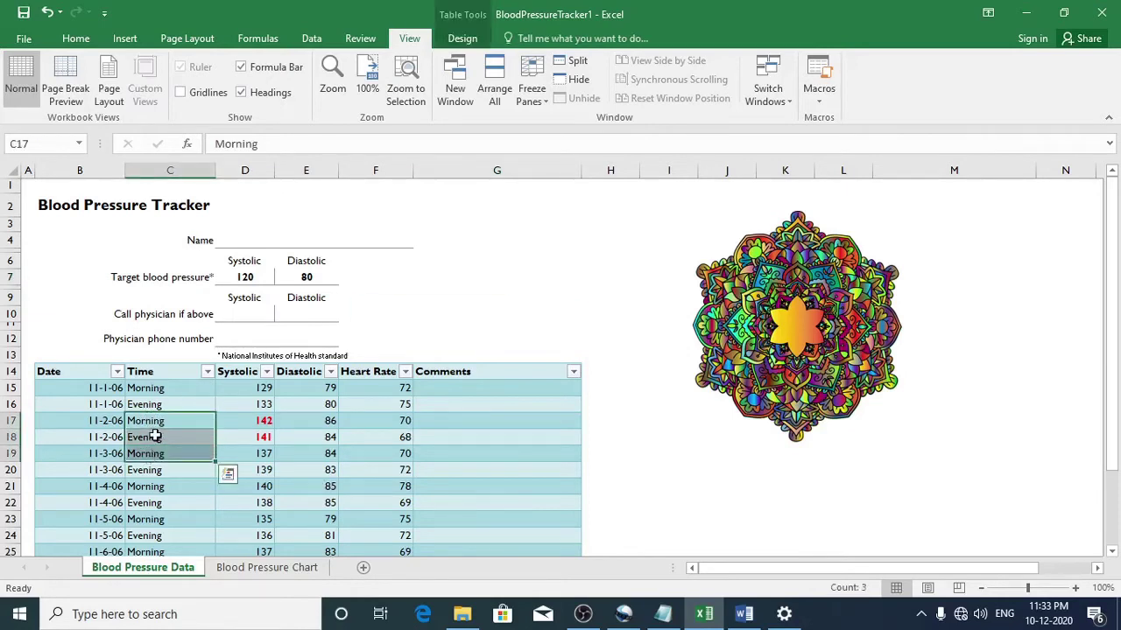
pyautogui.rightClick(154, 436)
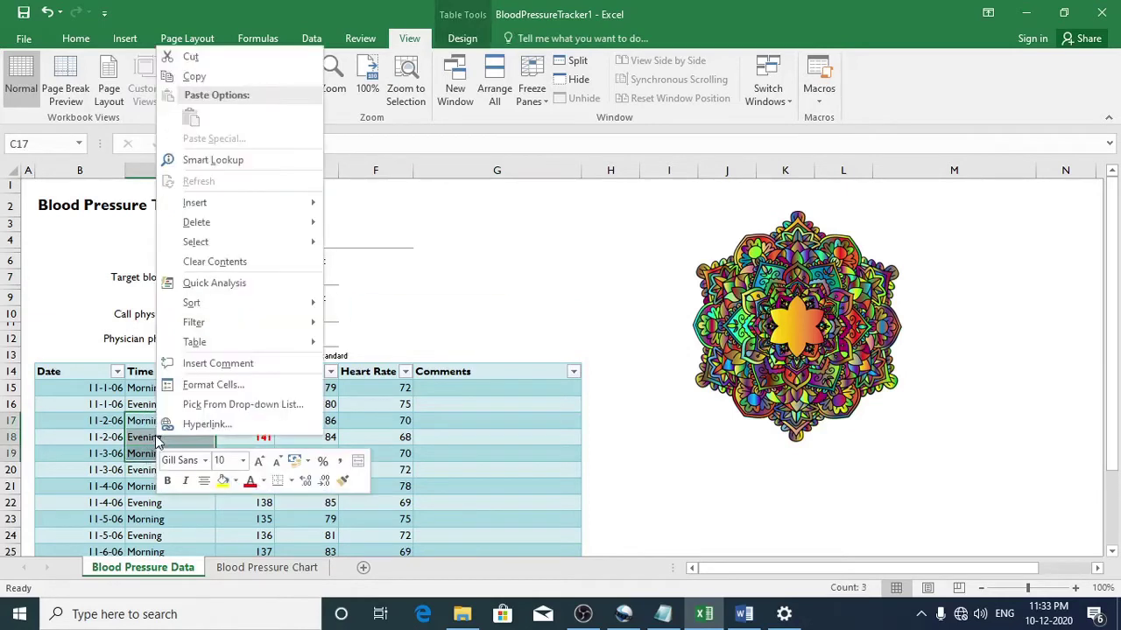
pyautogui.click(219, 75)
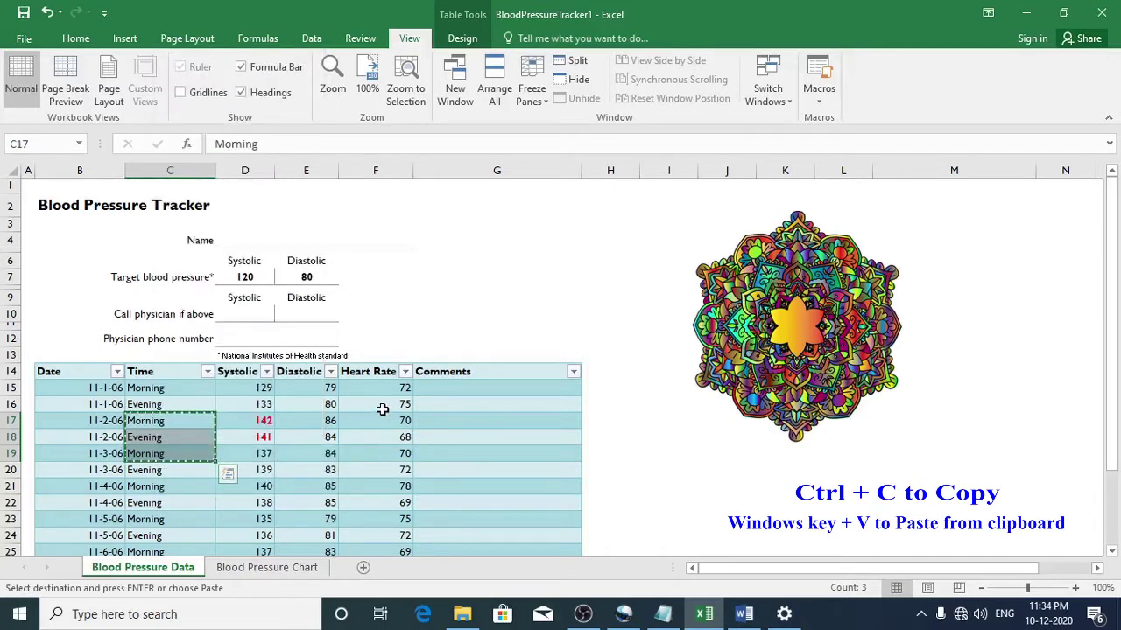
# Copy the Heart Rate values in cells F16:F21 and the Time entries in cells C16:C21 as separate clipboard items.
pyautogui.moveTo(383, 410); pyautogui.dragTo(382, 486)
pyautogui.rightClick(388, 437)
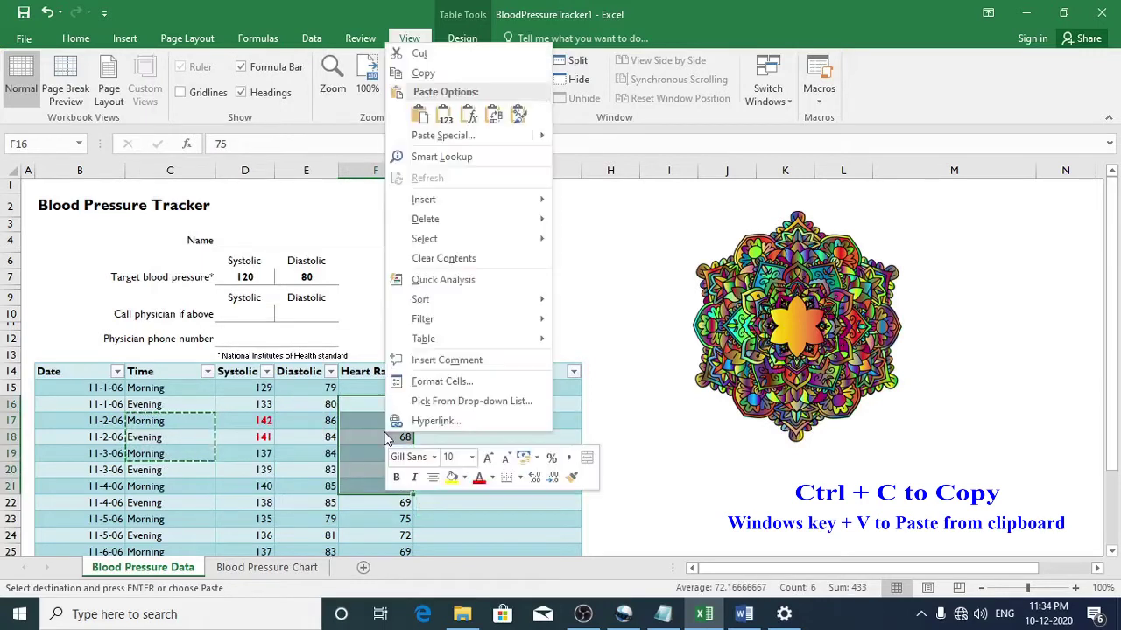
pyautogui.click(425, 73)
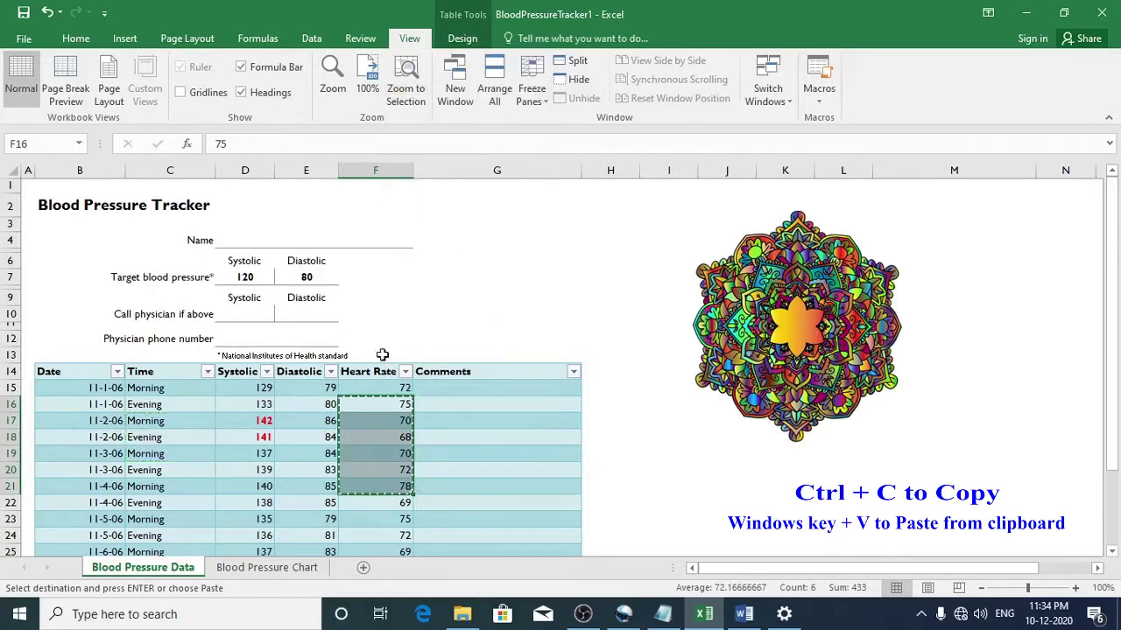
pyautogui.moveTo(170, 405); pyautogui.dragTo(200, 485)
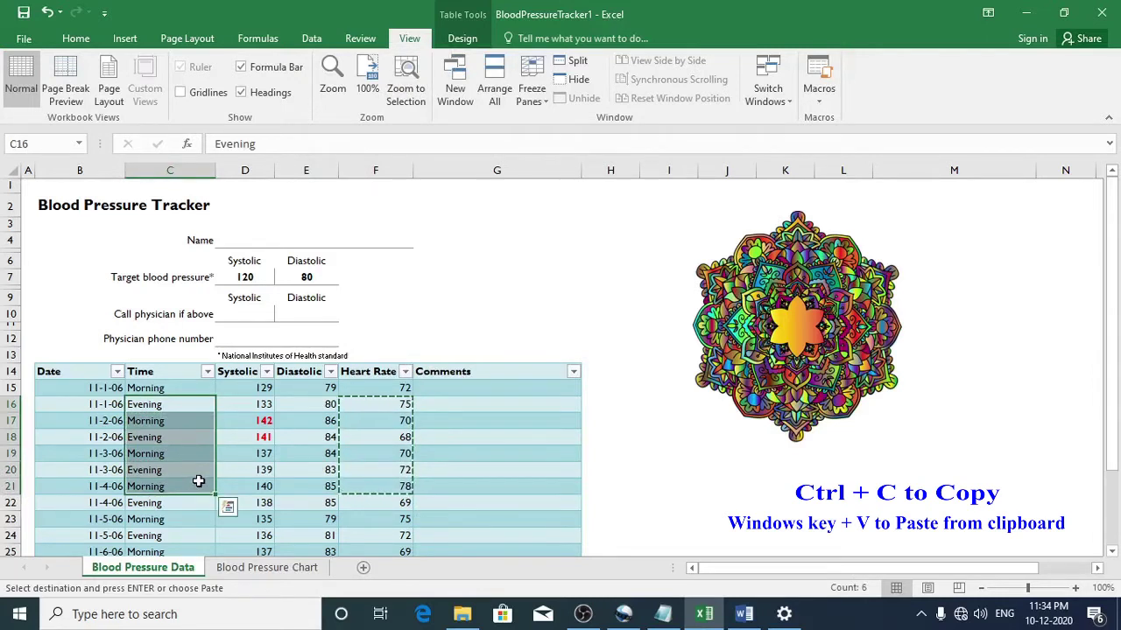
pyautogui.hotkey('ctrl', 'c')
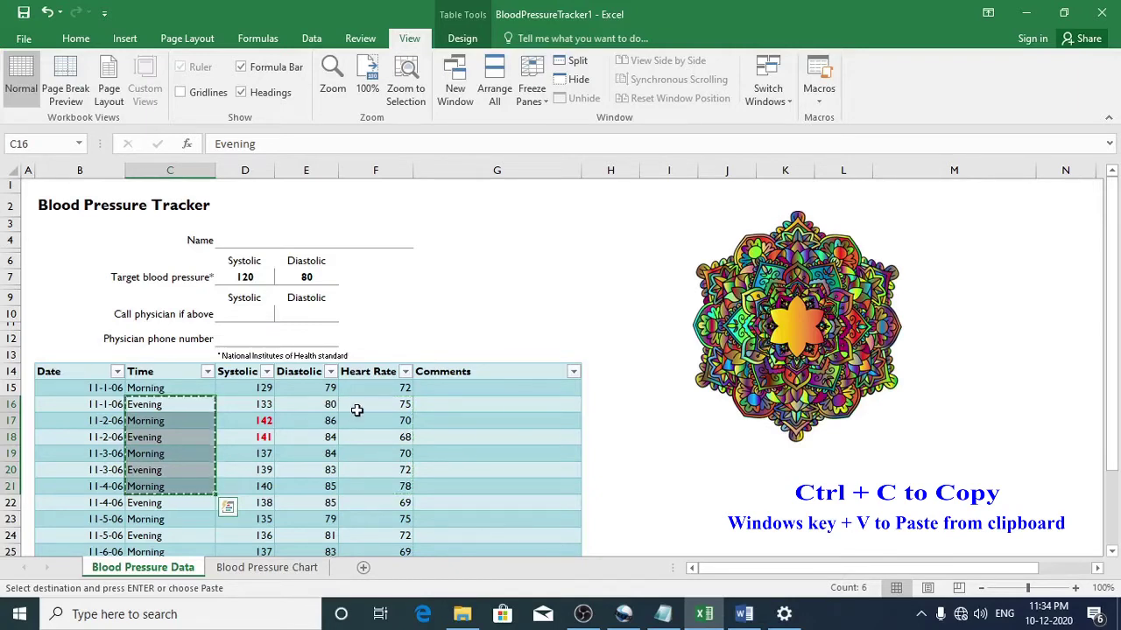
# Switch to the Word document and copy the second paragraph, starting "To make your document look professionally produced".
pyautogui.click(744, 615)
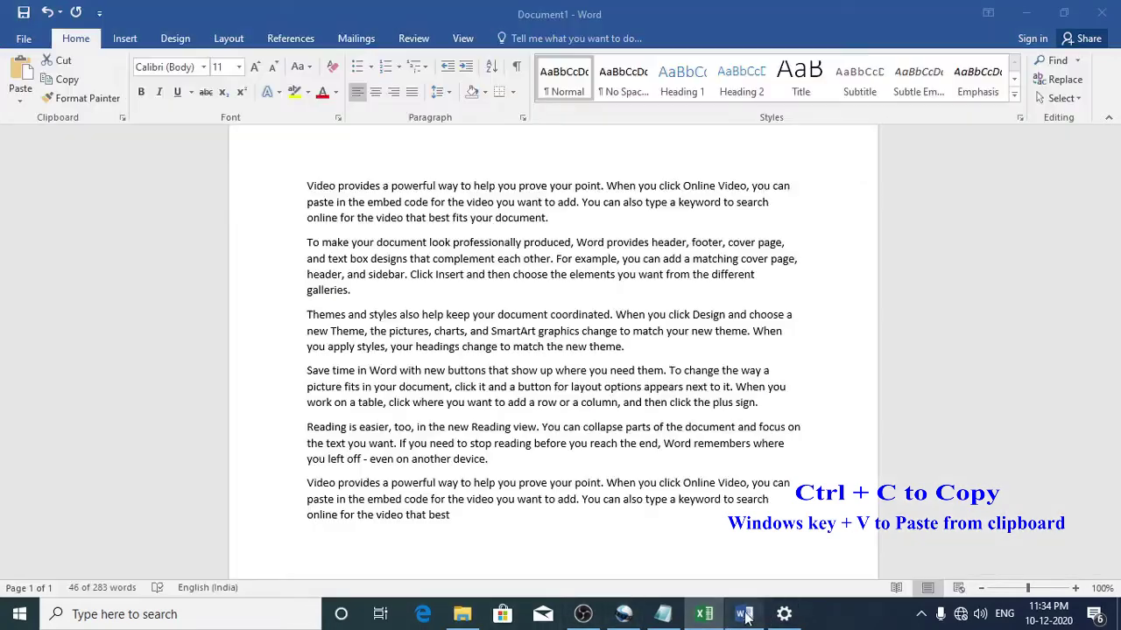
pyautogui.click(382, 308)
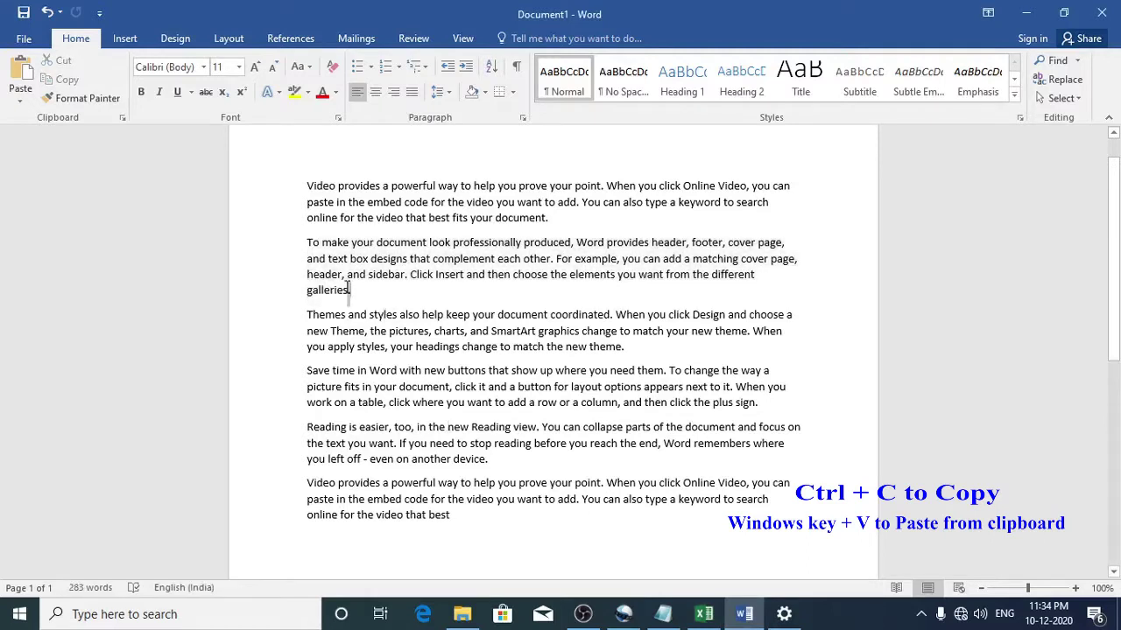
pyautogui.moveTo(352, 292); pyautogui.dragTo(309, 244)
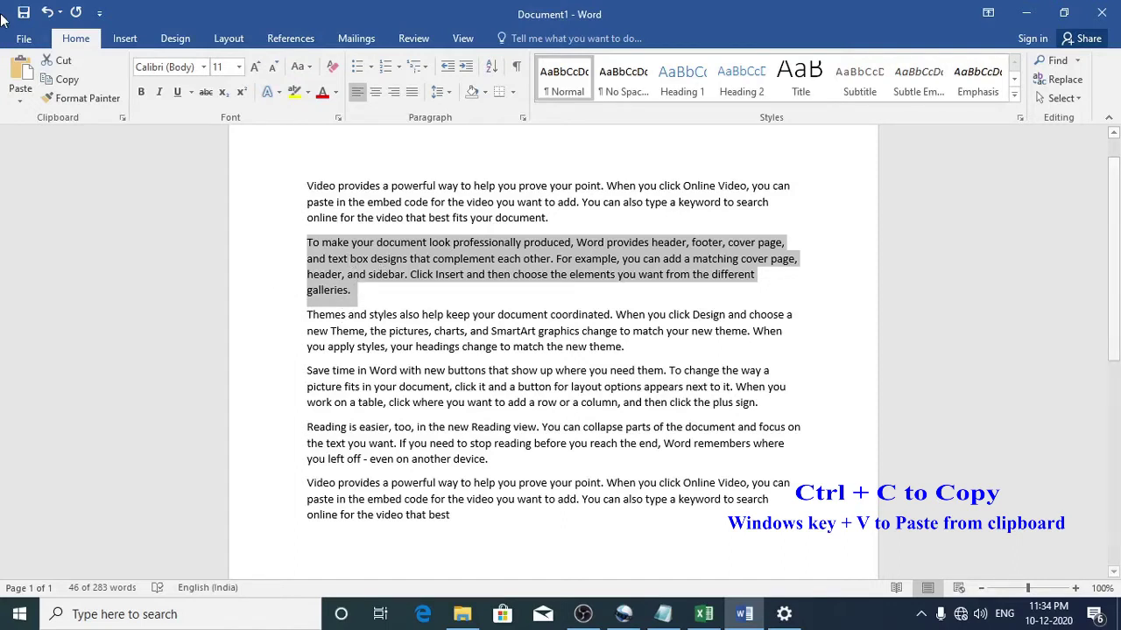
pyautogui.click(75, 83)
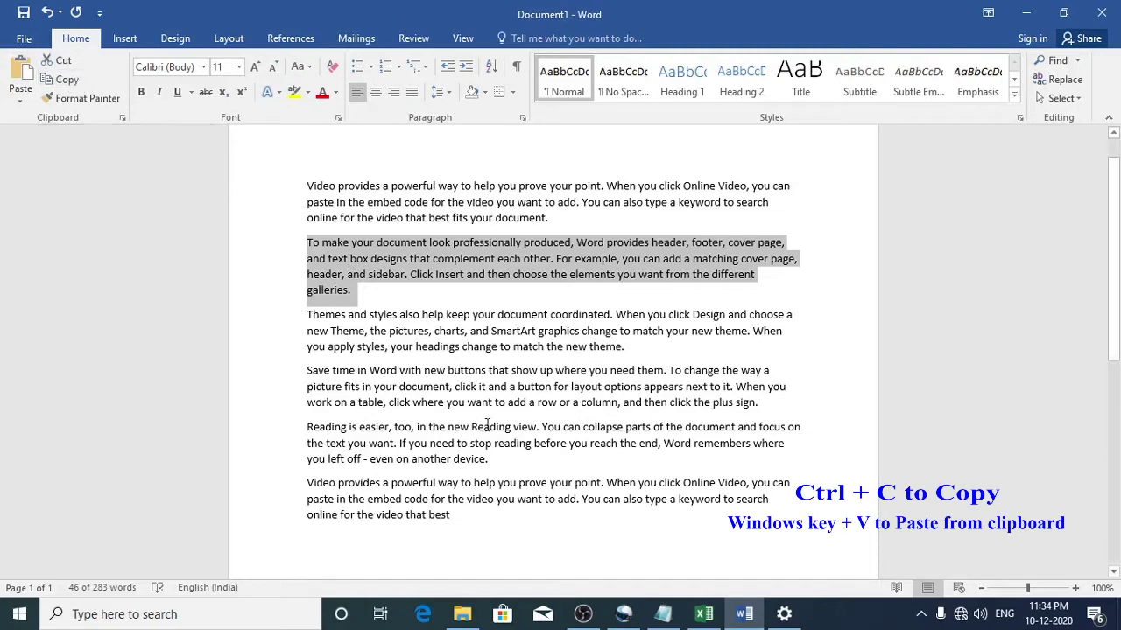
# Copy the last paragraph of the document, starting "Video provides a powerful way", as another clipboard item.
pyautogui.scroll(-4, 486, 427)
pyautogui.moveTo(451, 359); pyautogui.dragTo(322, 325)
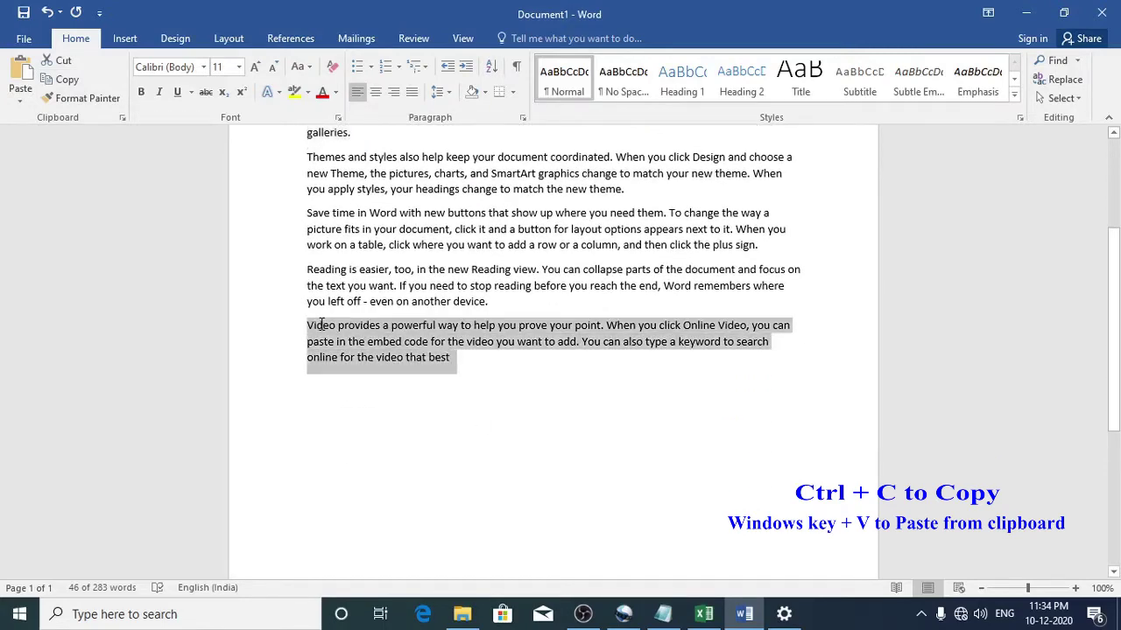
pyautogui.rightClick(405, 348)
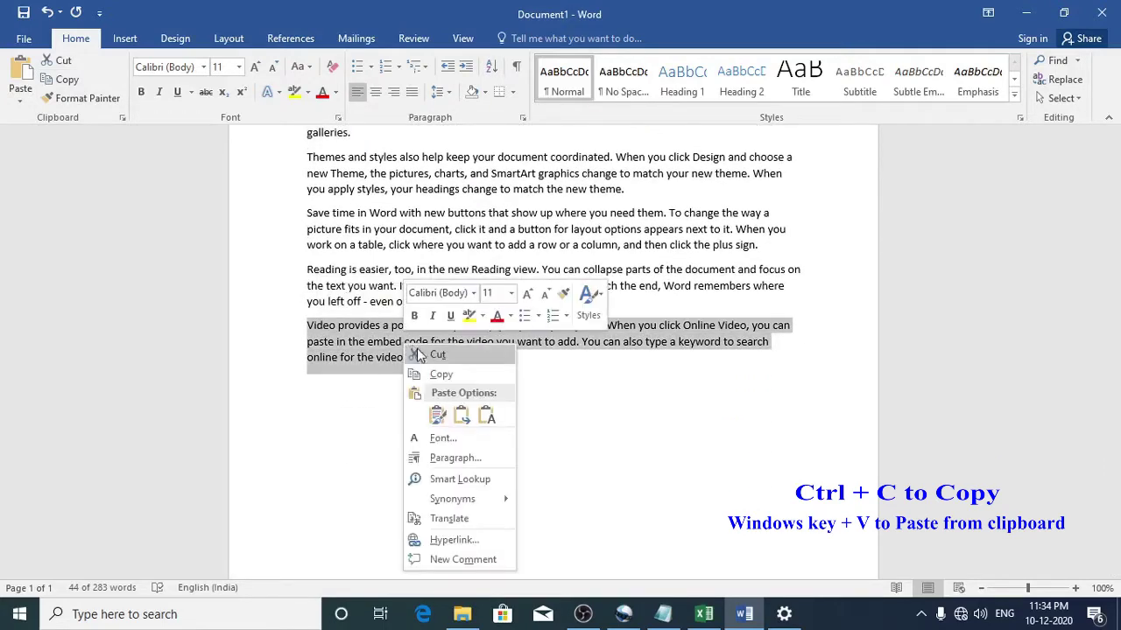
pyautogui.click(439, 377)
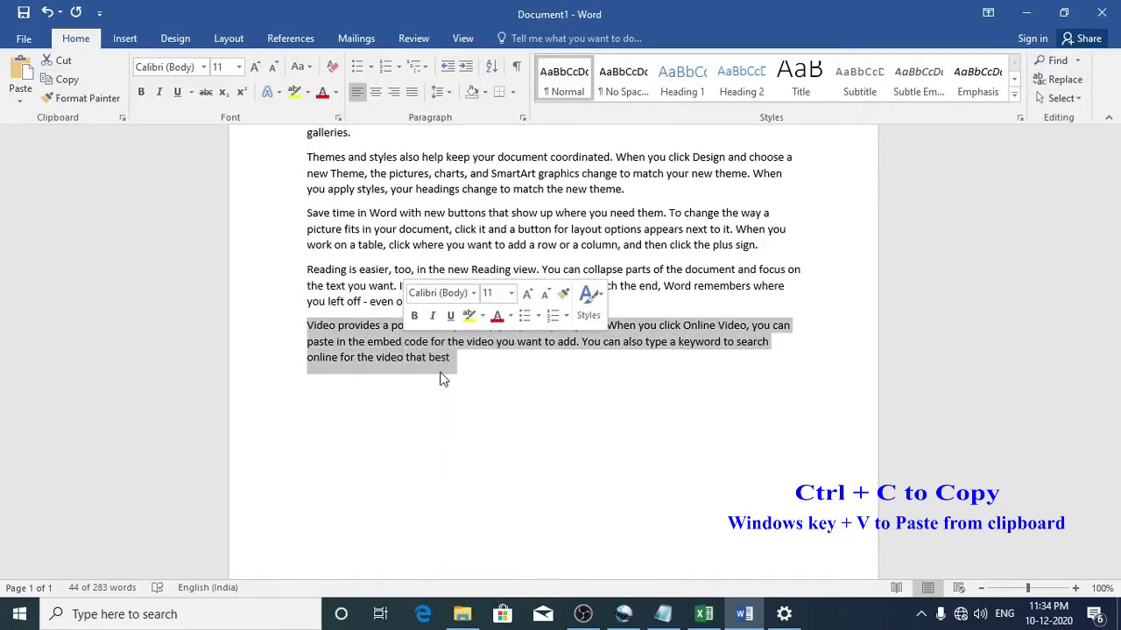
# Switch to the Excel workbook, copy the mandala picture beside the blood pressure table and deselect it.
pyautogui.click(704, 614)
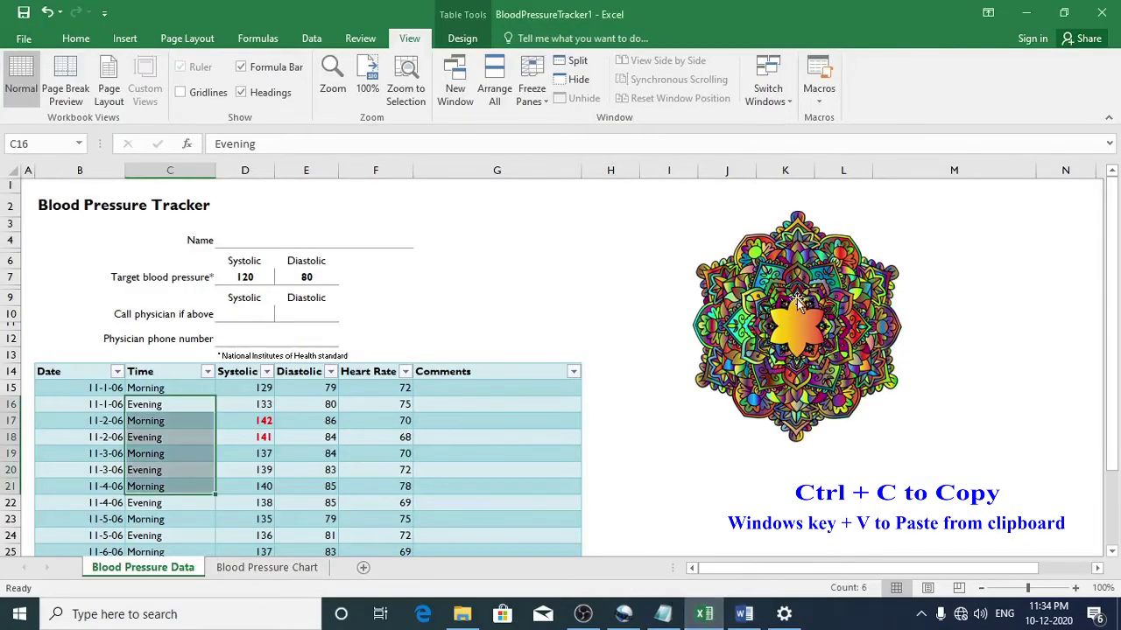
pyautogui.rightClick(797, 298)
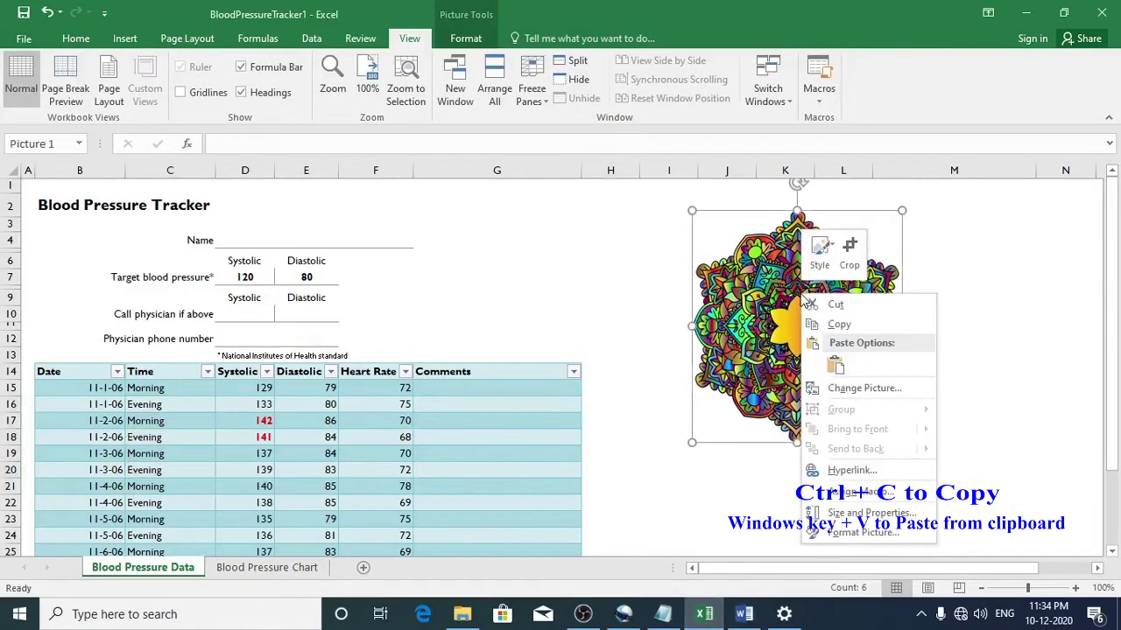
pyautogui.click(851, 330)
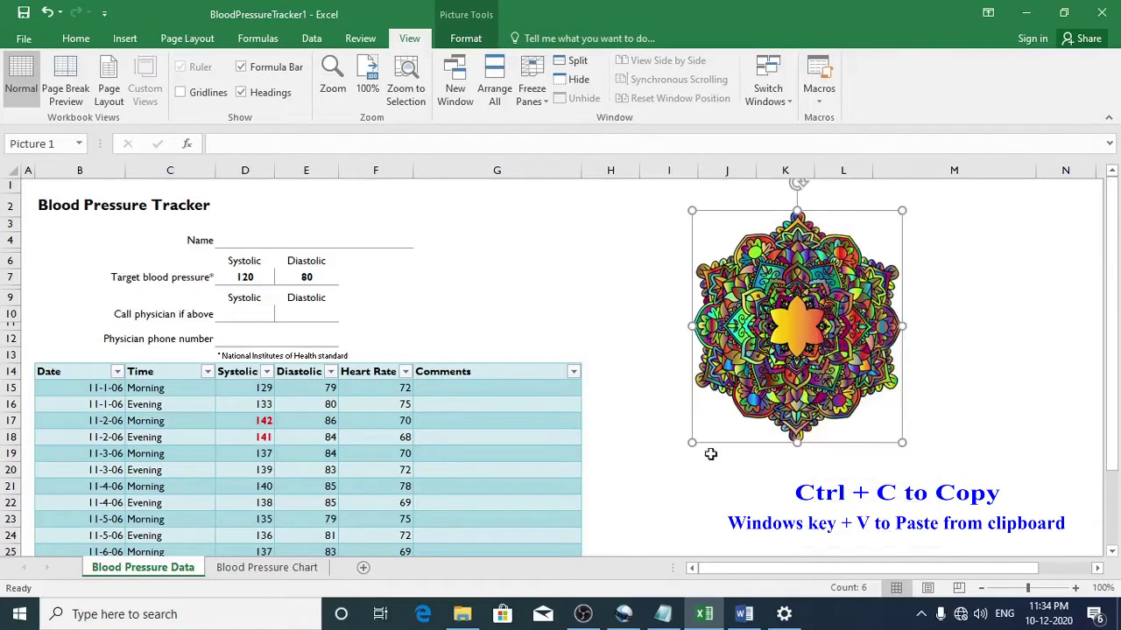
pyautogui.click(648, 473)
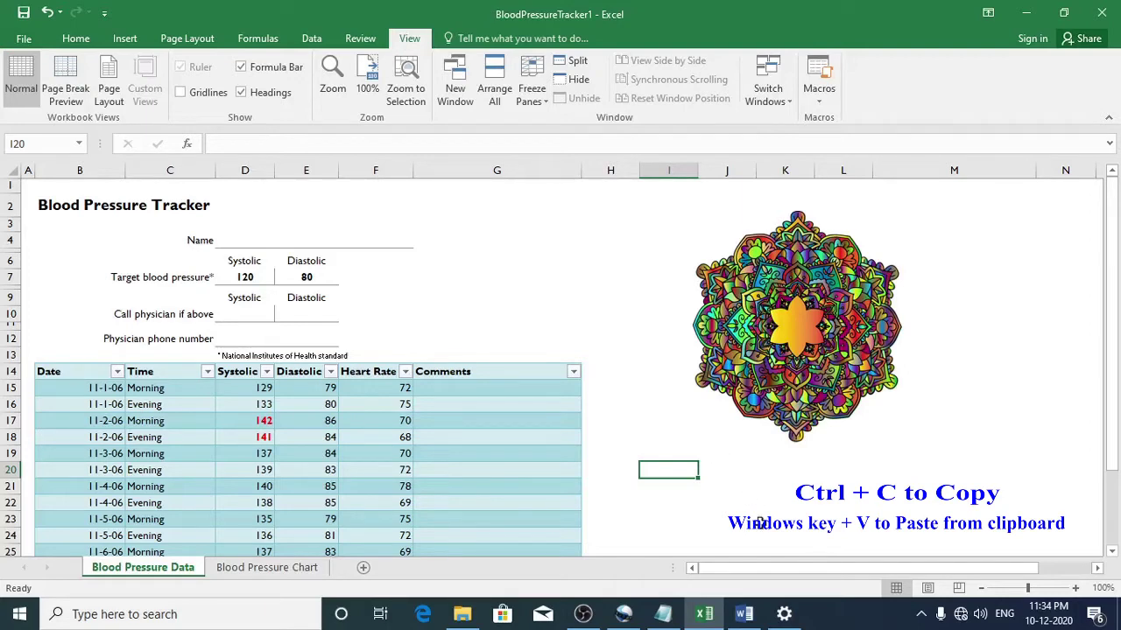
# Paste the "Video provides a powerful way" paragraph from the Windows clipboard history into cell G33, below the table.
pyautogui.scroll(-4, 738, 503)
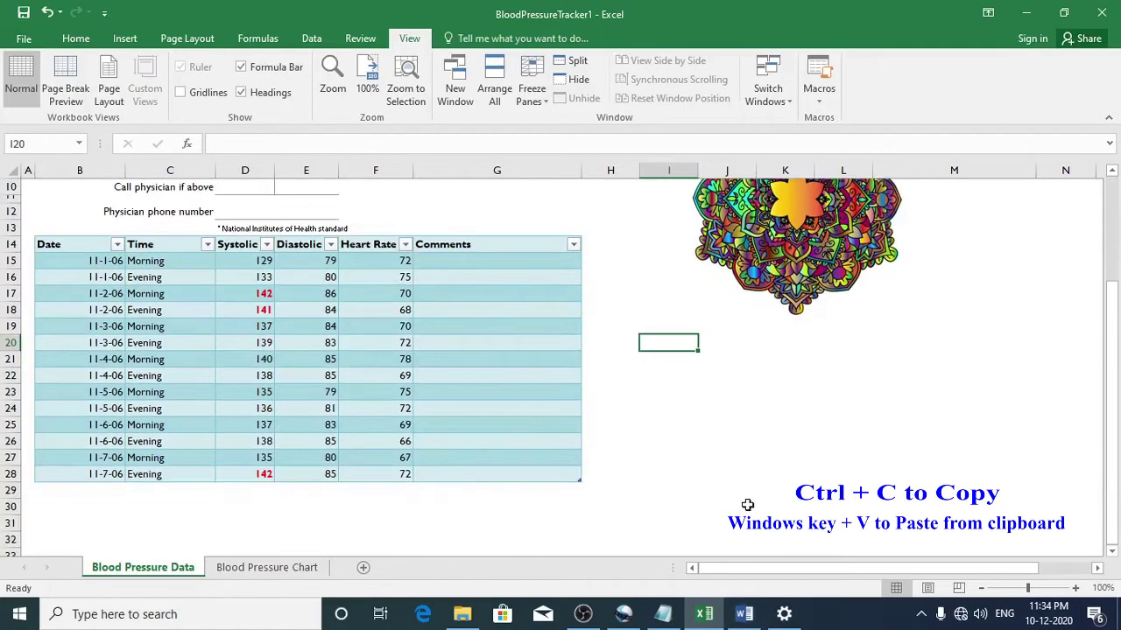
pyautogui.scroll(-3, 735, 499)
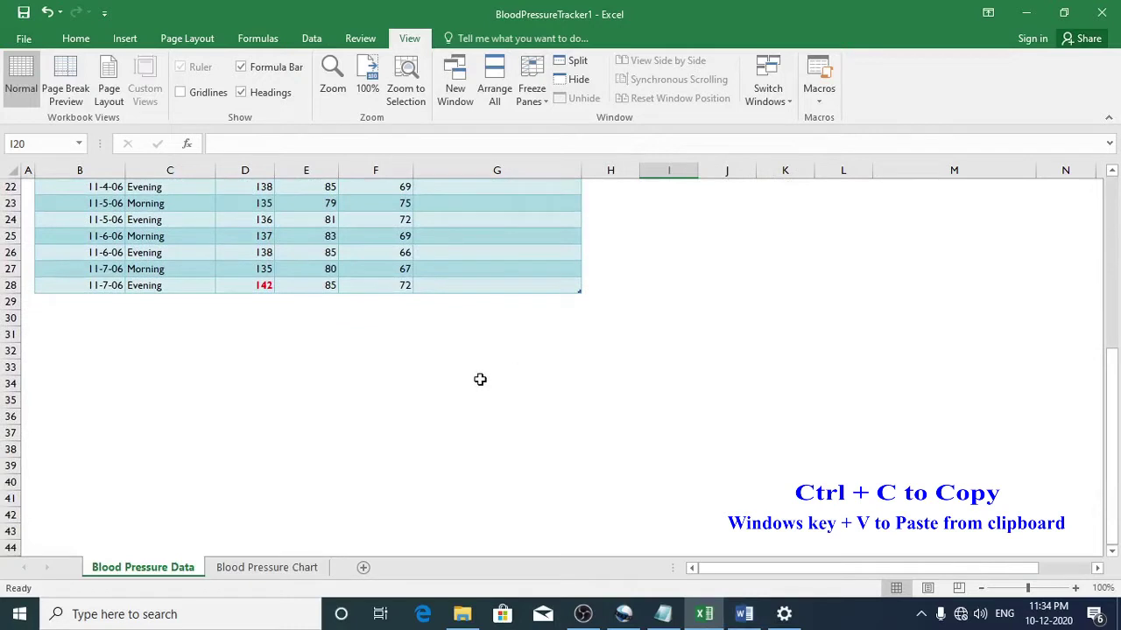
pyautogui.click(517, 367)
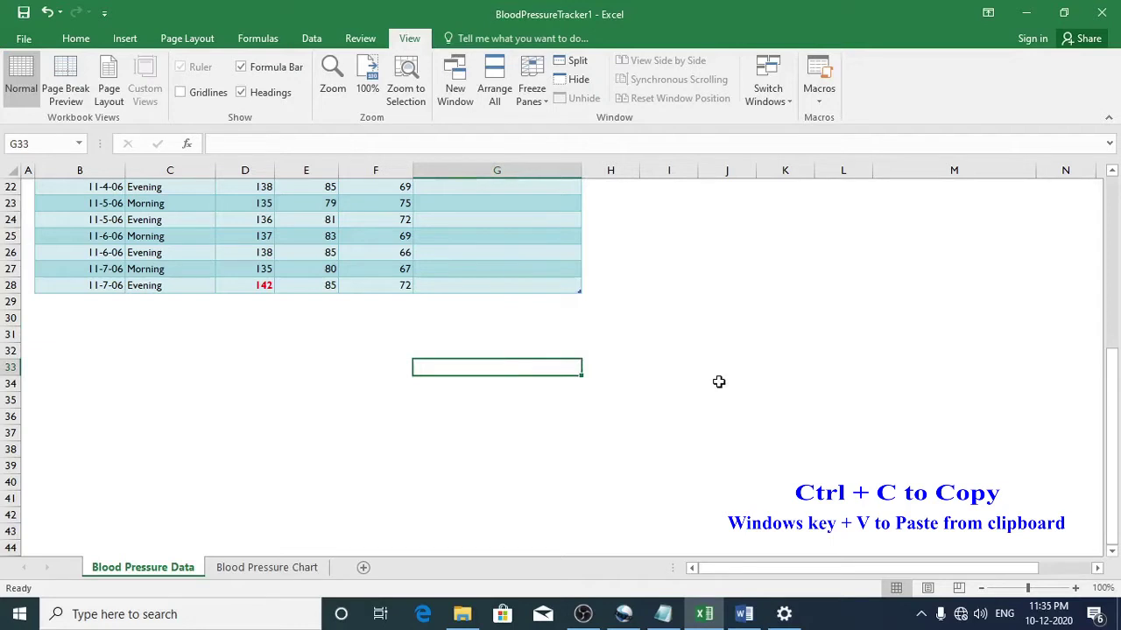
pyautogui.press('super+v')
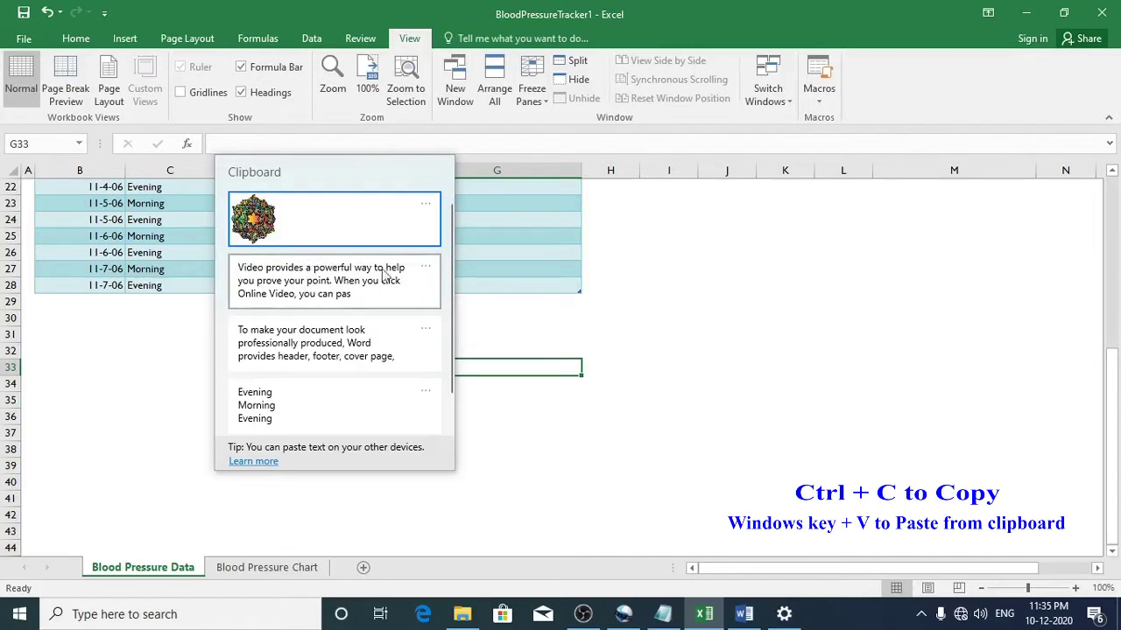
pyautogui.scroll(-3, 402, 294)
pyautogui.scroll(4, 402, 294)
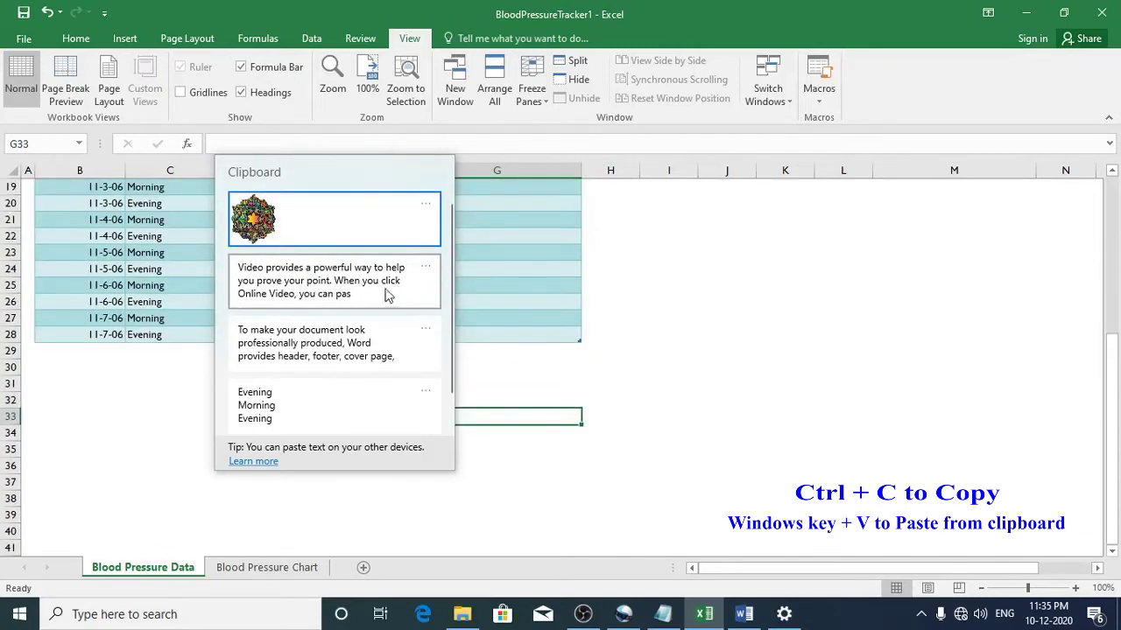
pyautogui.click(308, 289)
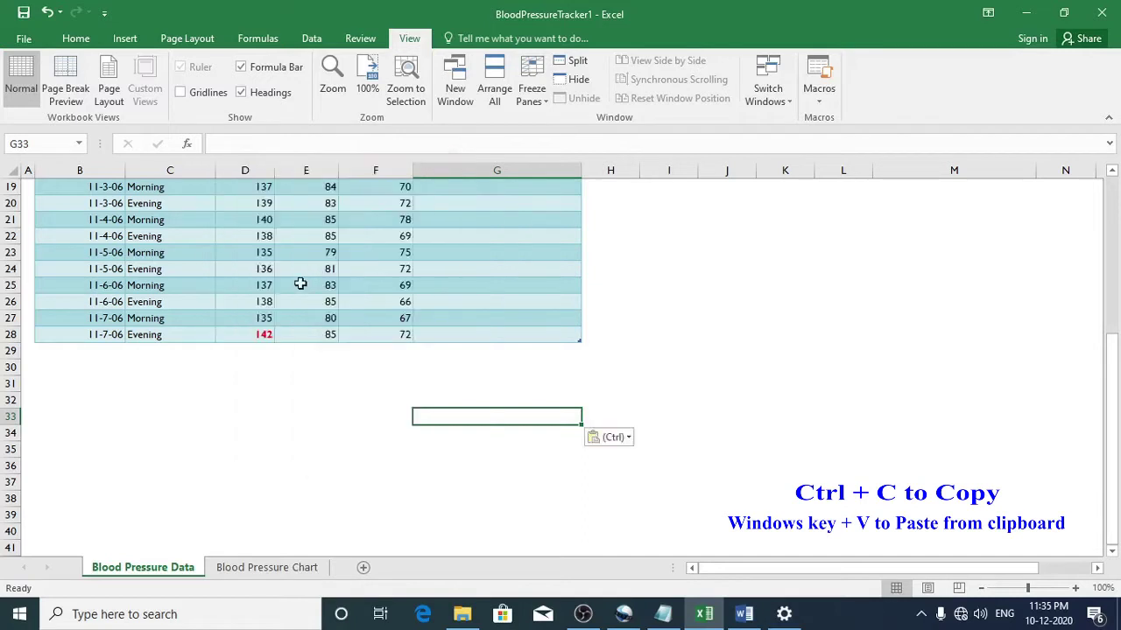
# Paste the mandala picture from the Windows clipboard history at cell G36, below the pasted paragraph, and deselect it.
pyautogui.click(457, 457)
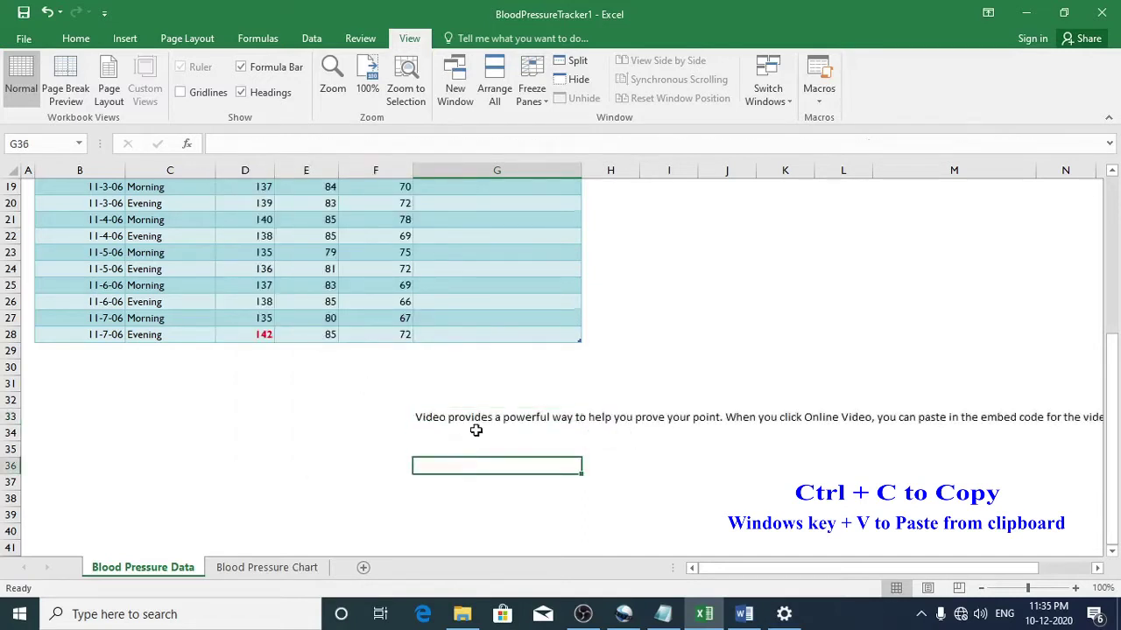
pyautogui.scroll(-3, 473, 412)
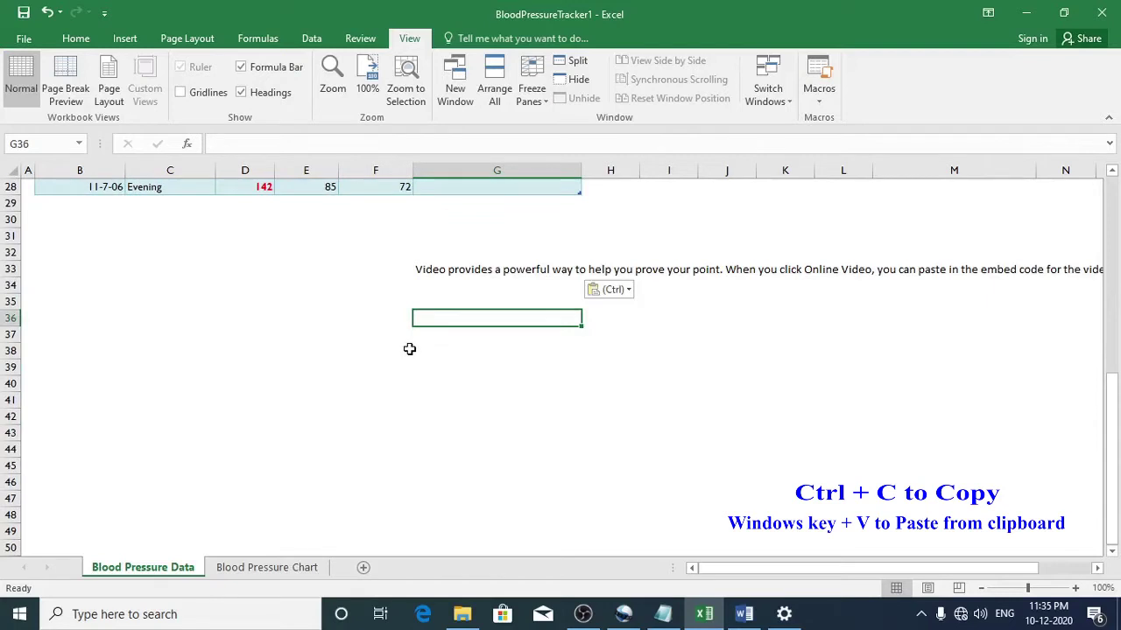
pyautogui.press('super+v')
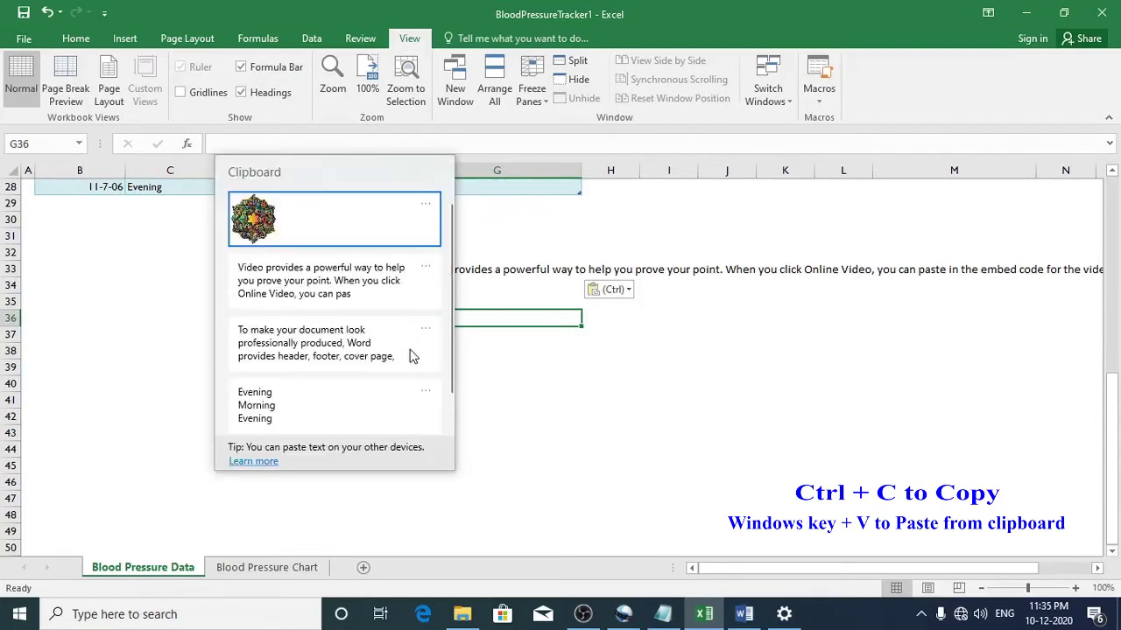
pyautogui.click(363, 226)
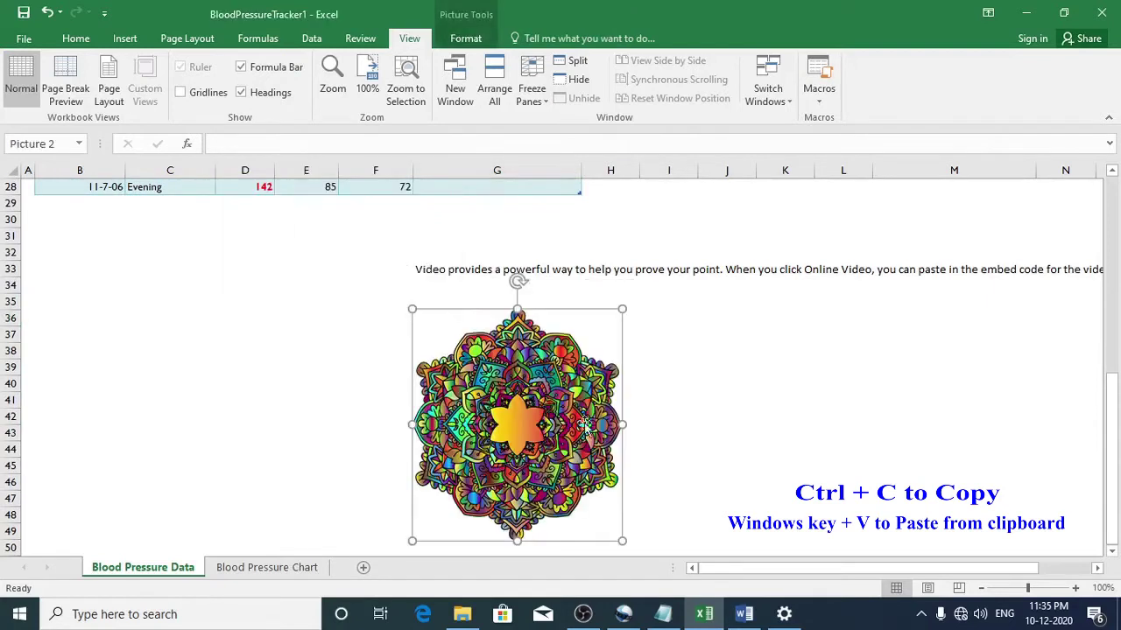
pyautogui.click(715, 420)
pyautogui.scroll(-5, 380, 385)
pyautogui.click(380, 382)
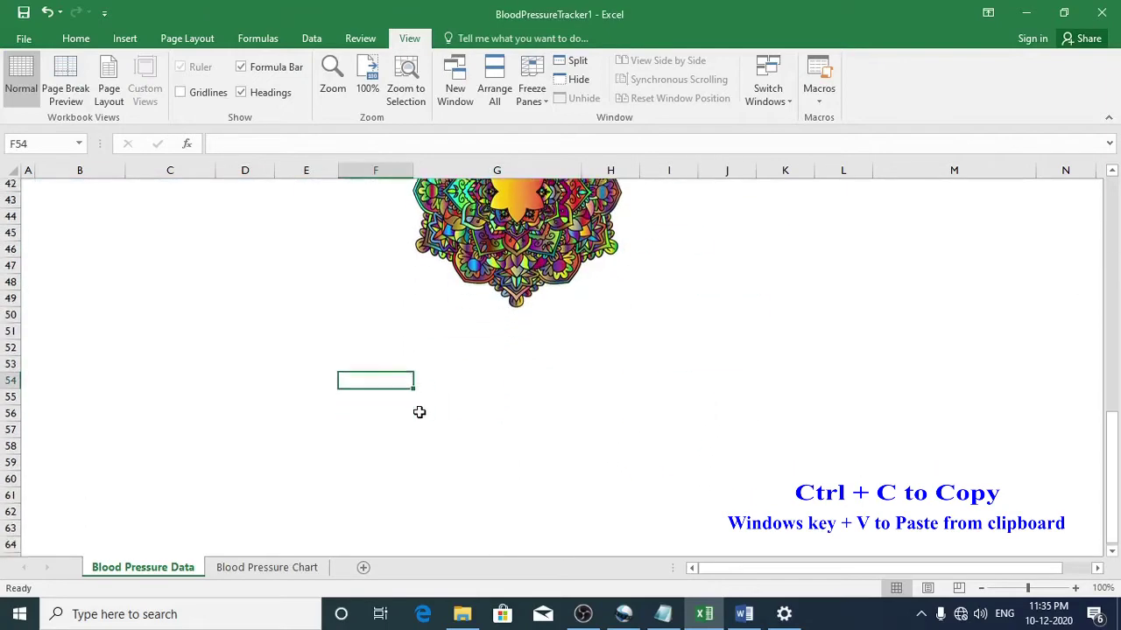
pyautogui.scroll(-1, 419, 412)
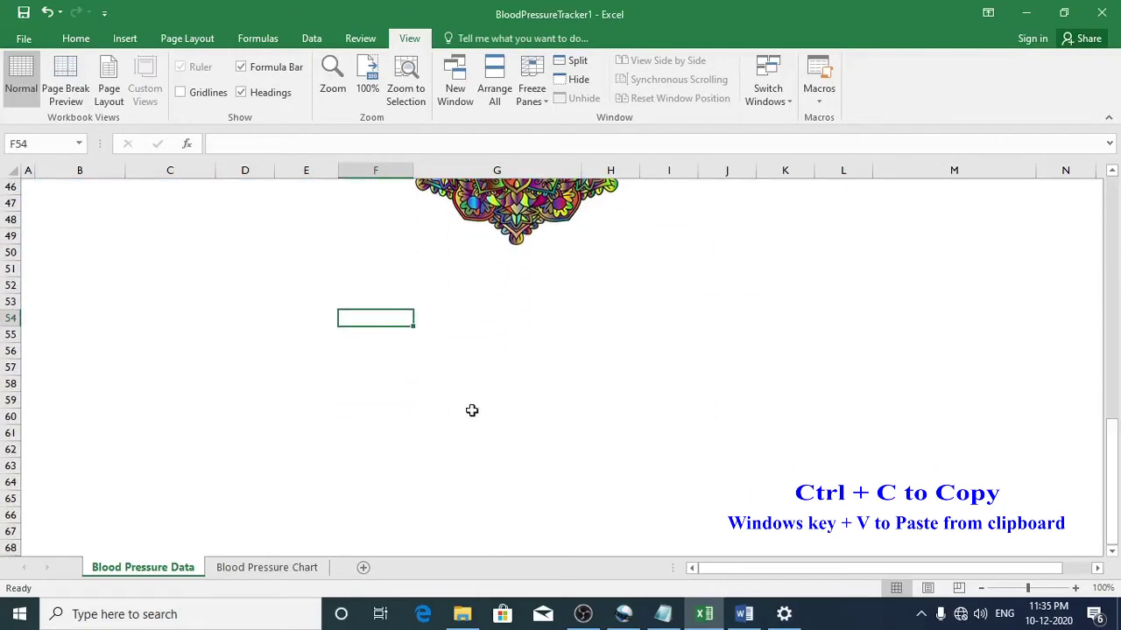
# Switch to Word and paste the "Video provides a powerful way" paragraph from clipboard history on the empty line after the last paragraph.
pyautogui.click(744, 615)
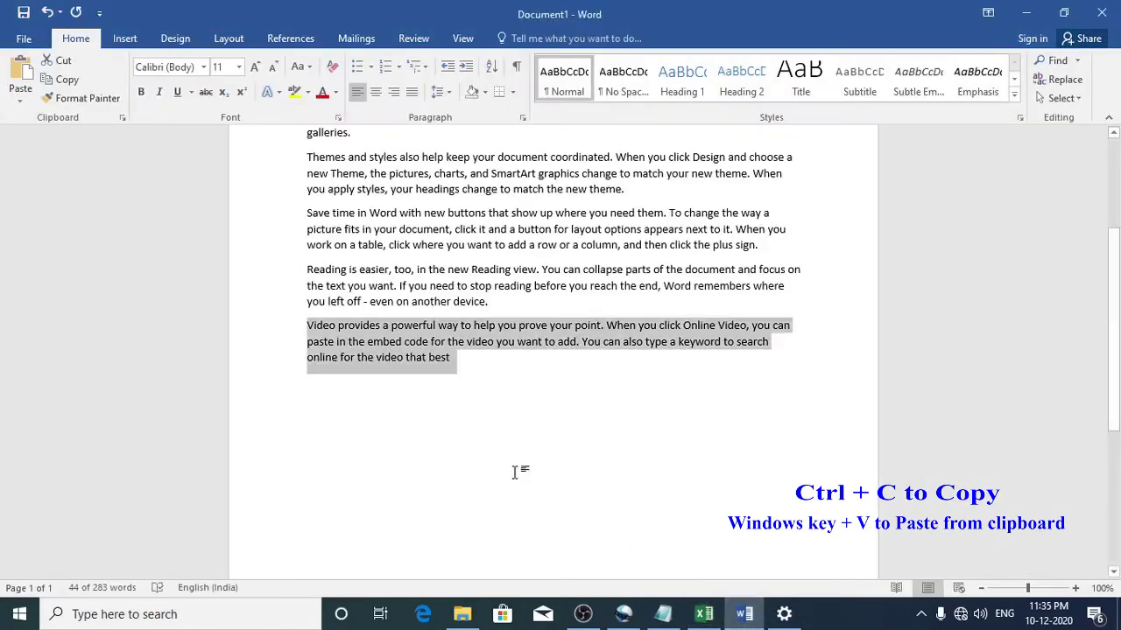
pyautogui.click(388, 410)
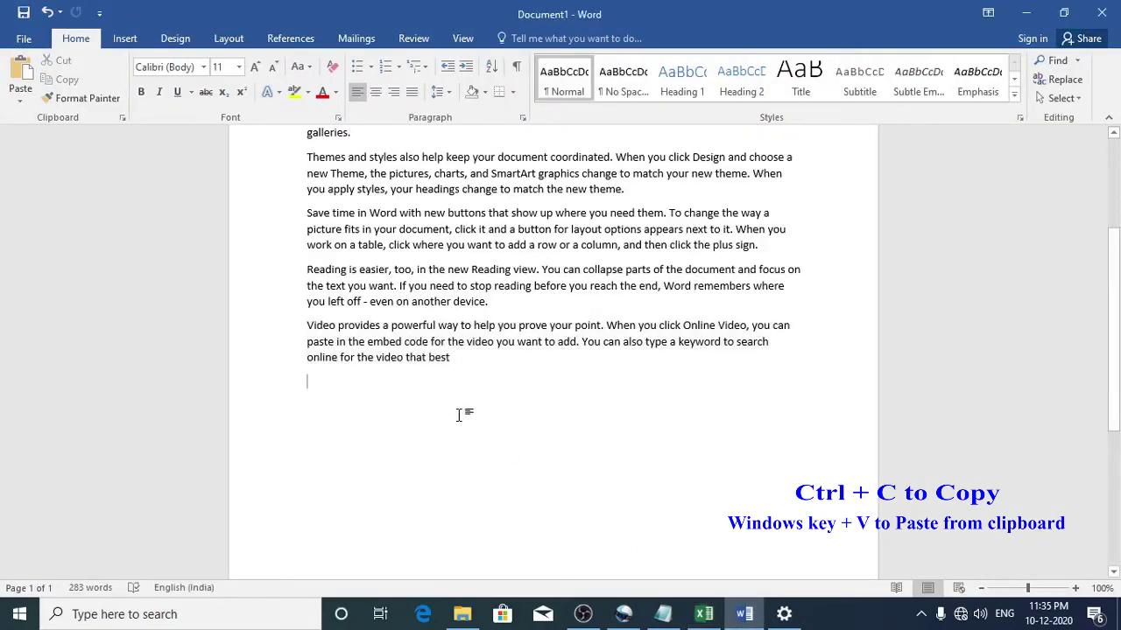
pyautogui.press('super+v')
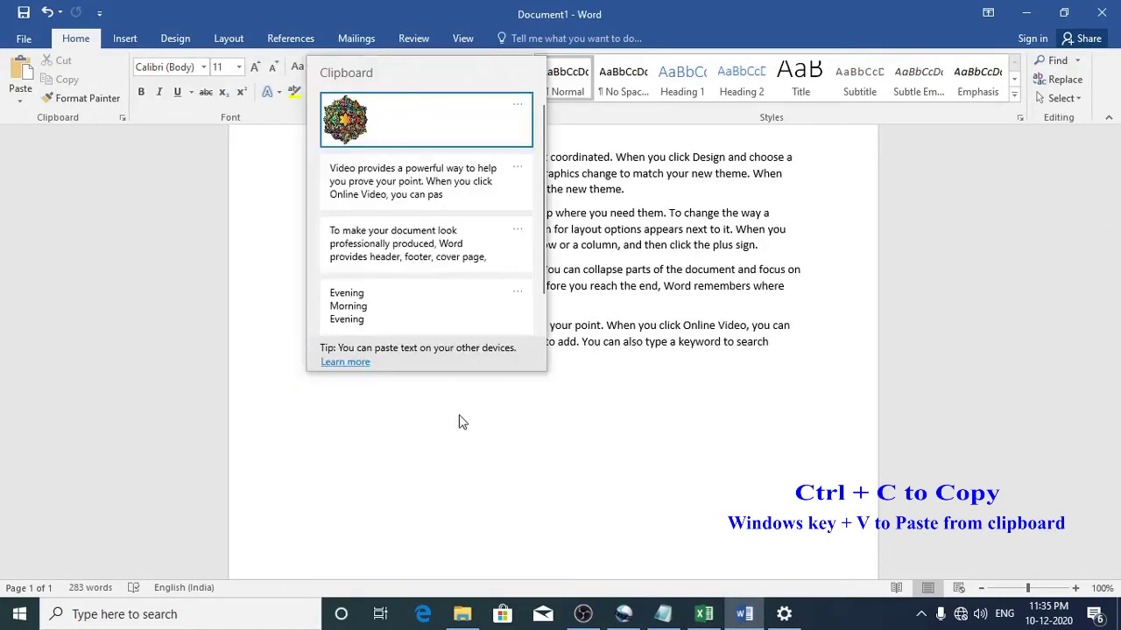
pyautogui.click(381, 180)
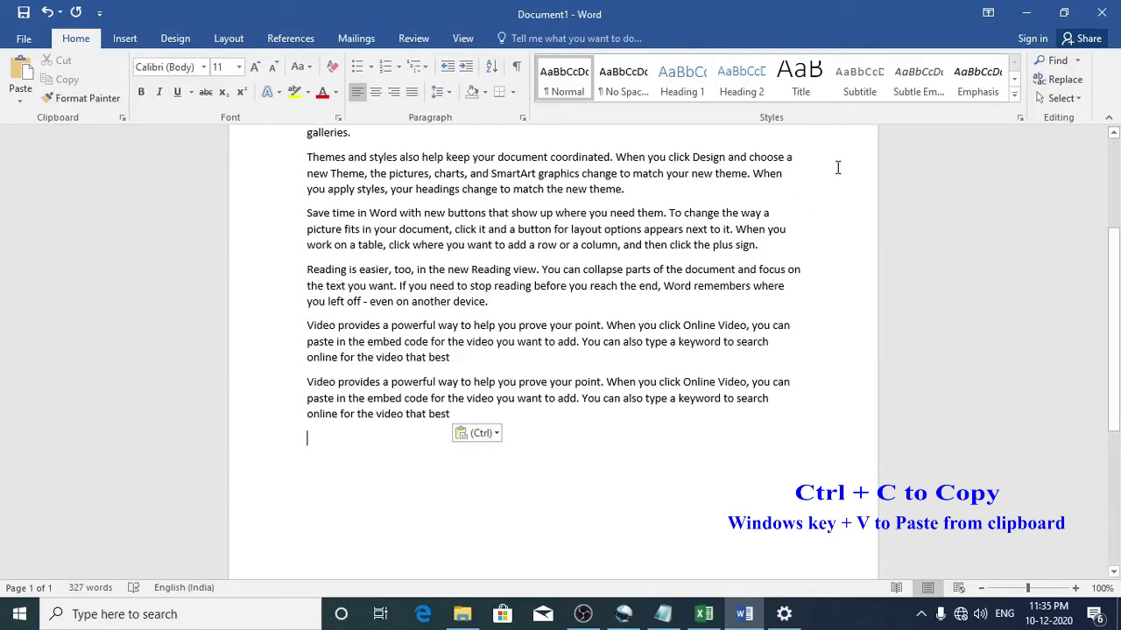
# Minimise the Word and Excel windows and launch Inkscape by searching Windows for "inks".
pyautogui.click(1026, 13)
pyautogui.click(1026, 13)
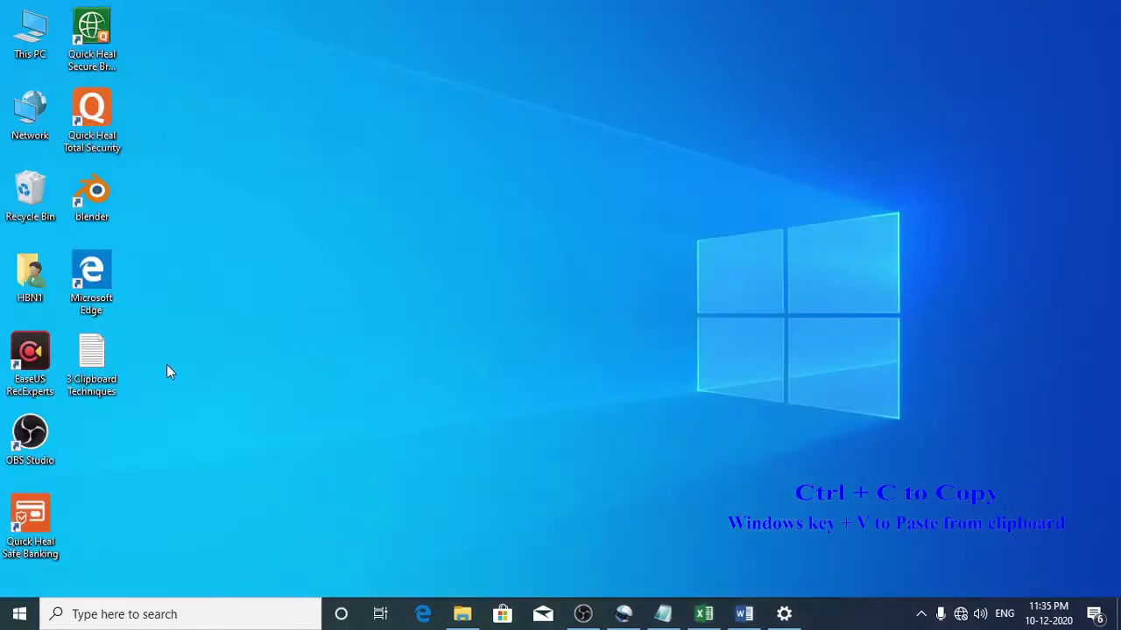
pyautogui.click(118, 622)
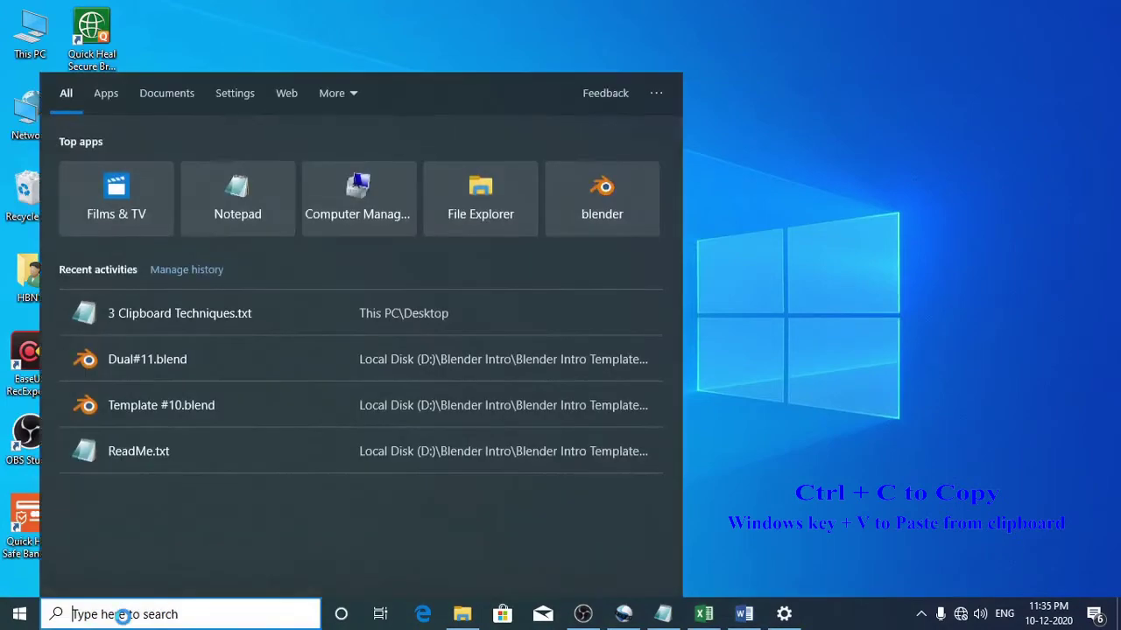
pyautogui.write('in')
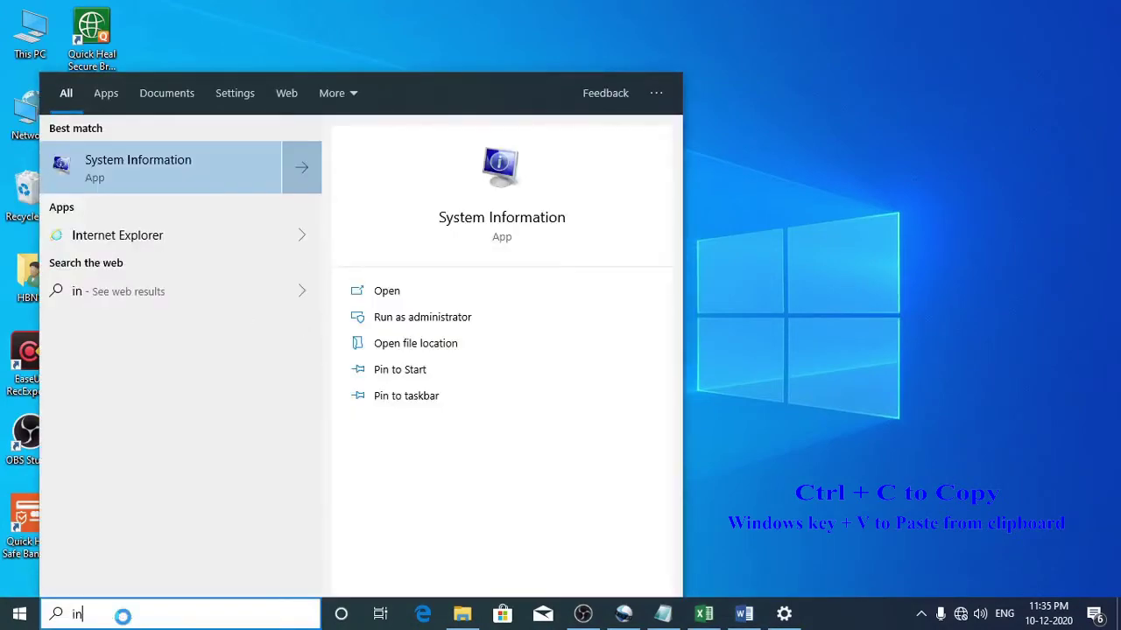
pyautogui.write('ks')
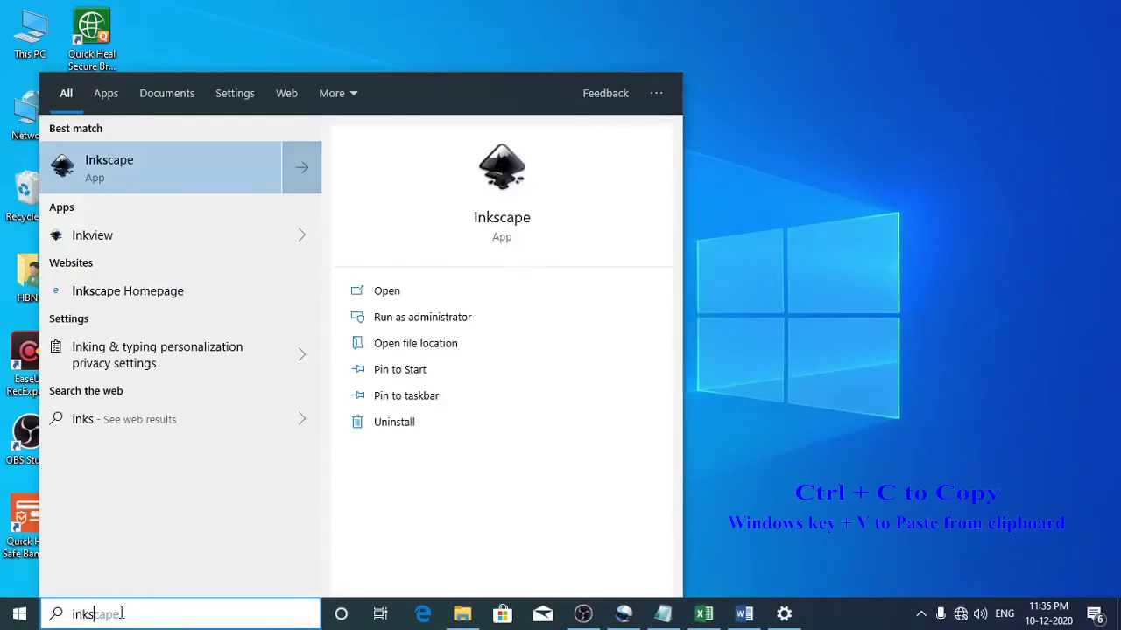
pyautogui.click(123, 171)
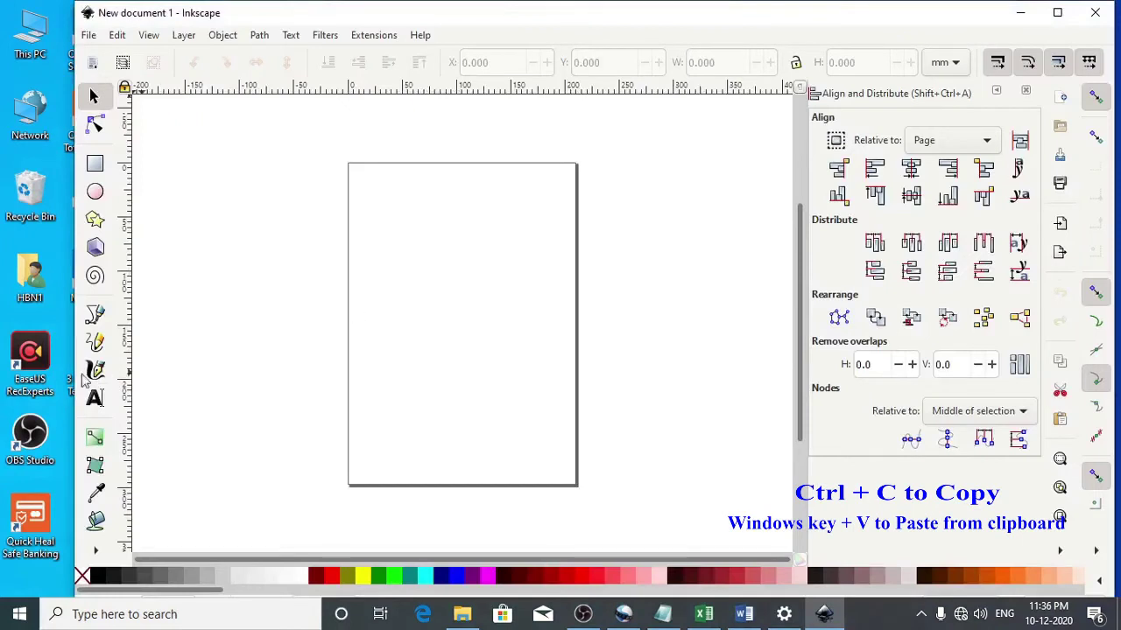
# Place a text cursor on the page with the Text tool and paste the Evening/Morning cells from the Windows clipboard history.
pyautogui.click(95, 398)
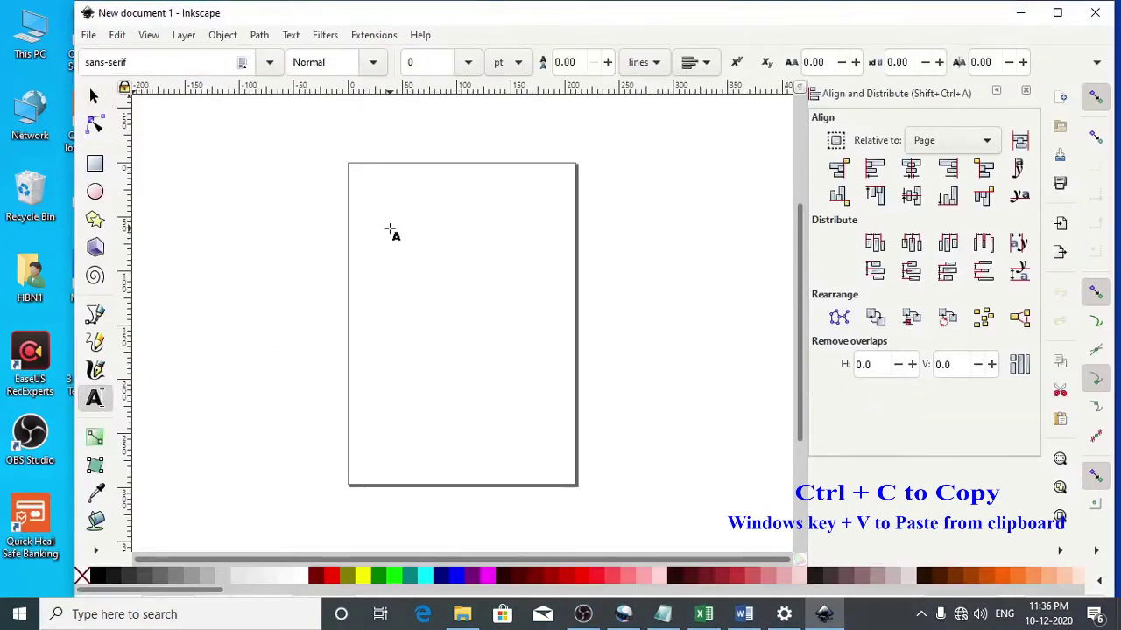
pyautogui.click(420, 301)
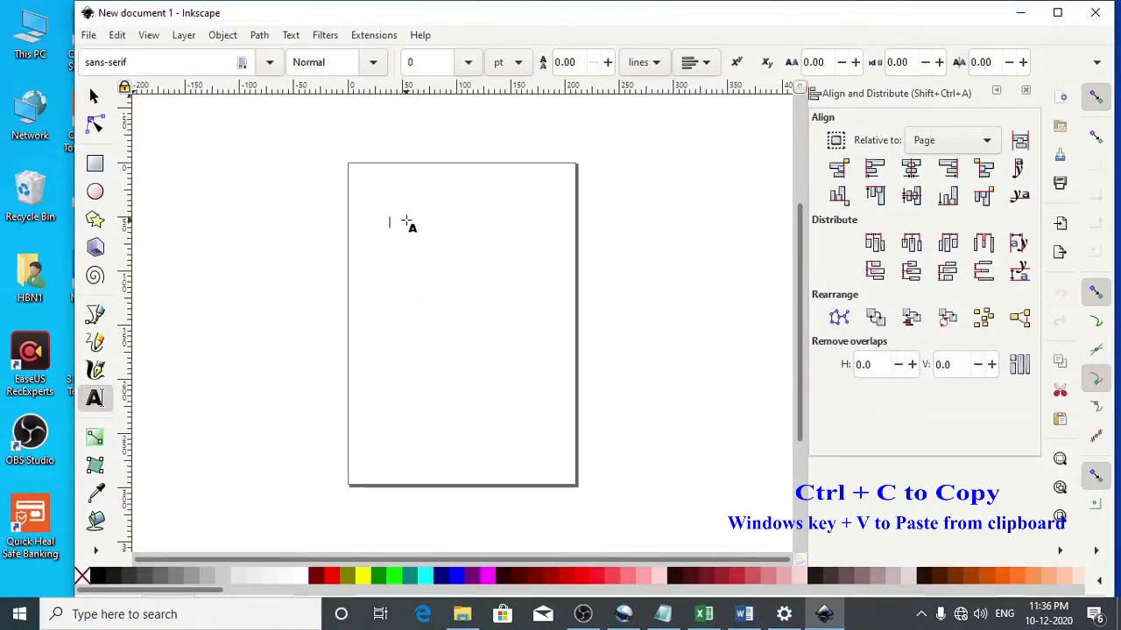
pyautogui.press('super+v')
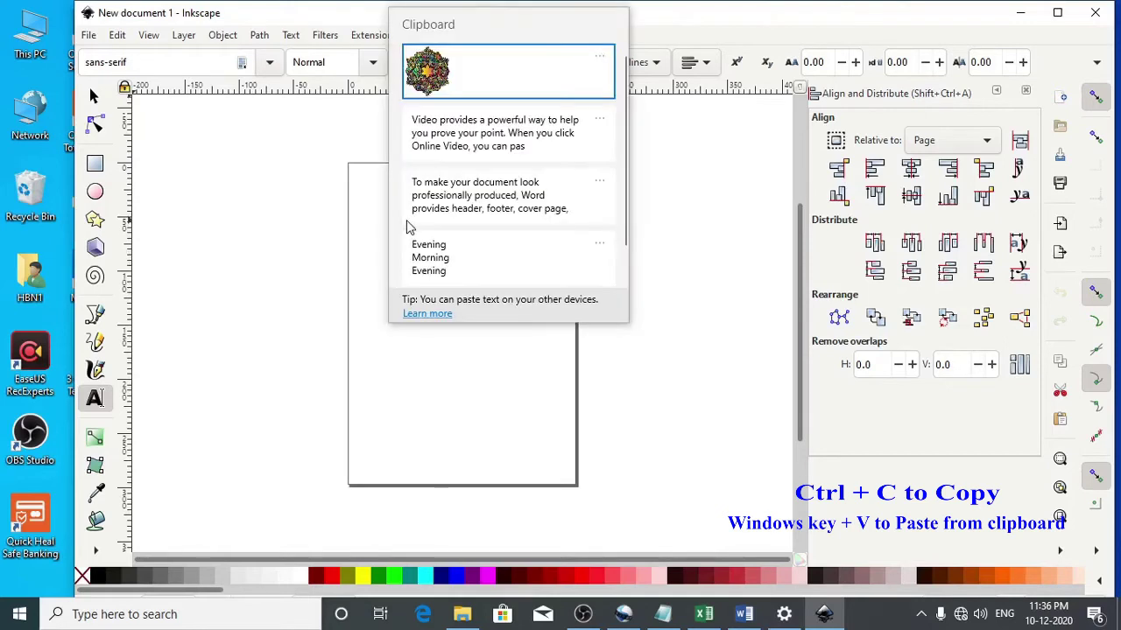
pyautogui.click(445, 251)
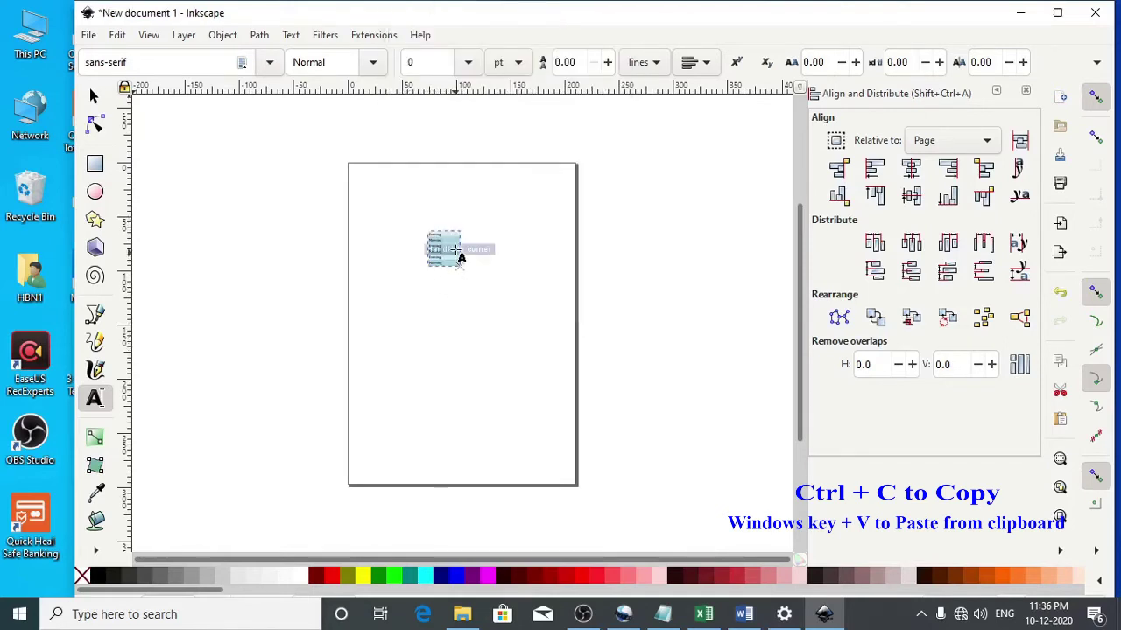
pyautogui.scroll(2, 433, 346)
pyautogui.scroll(-2, 441, 364)
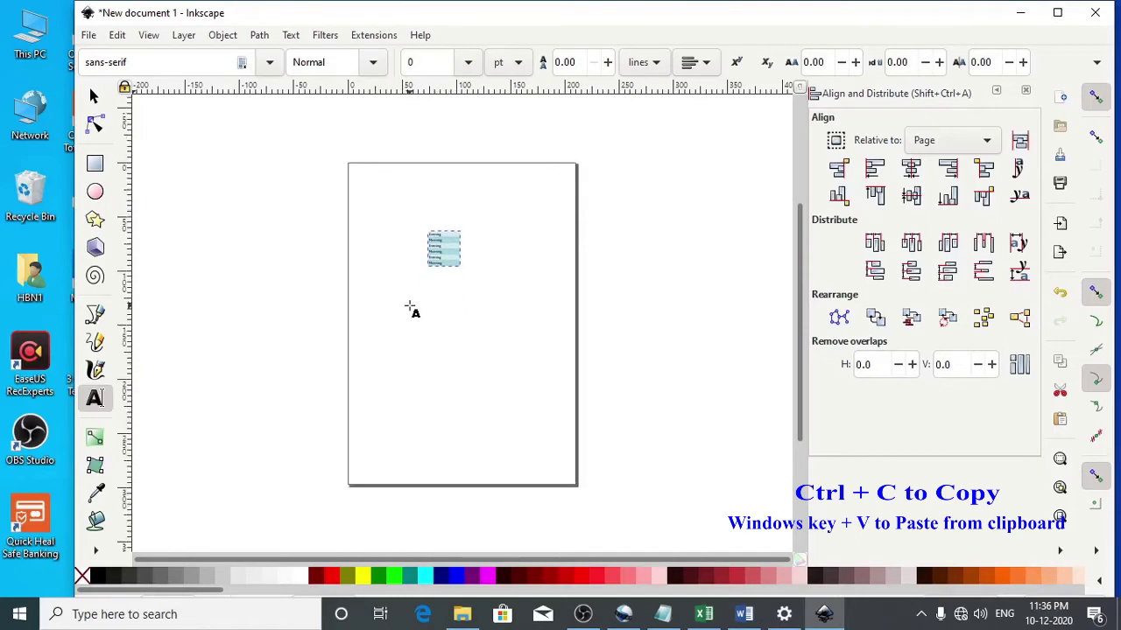
# Draw a text frame below the pasted cells, paste the mandala picture from the Windows clipboard history, and deselect it.
pyautogui.moveTo(408, 305); pyautogui.dragTo(508, 402)
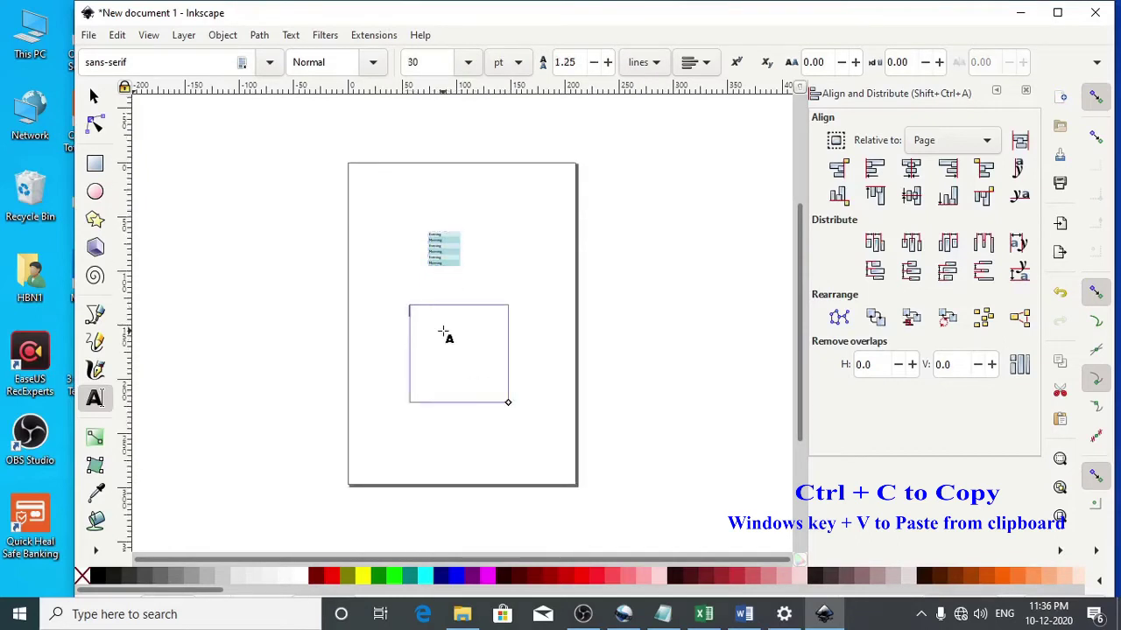
pyautogui.press('super+v')
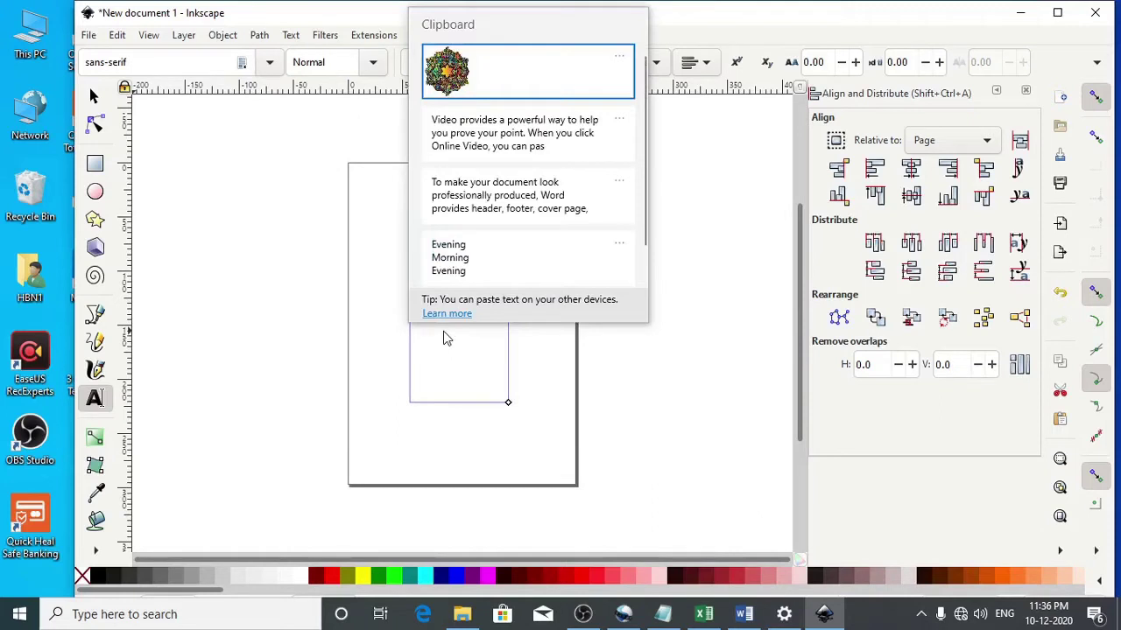
pyautogui.click(464, 75)
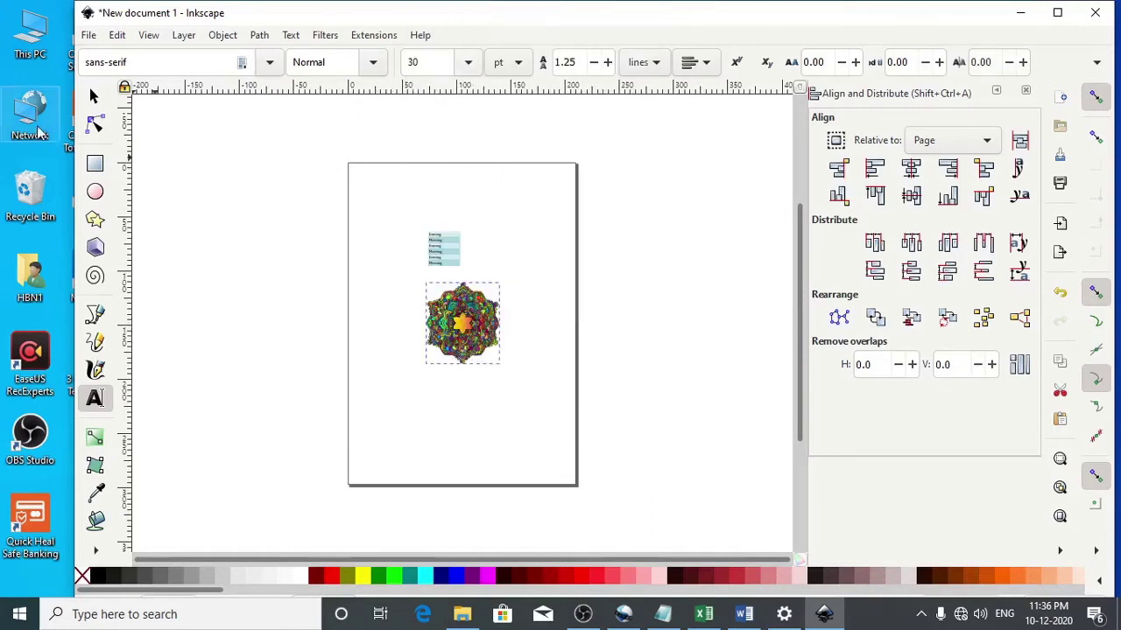
pyautogui.click(93, 96)
pyautogui.click(289, 245)
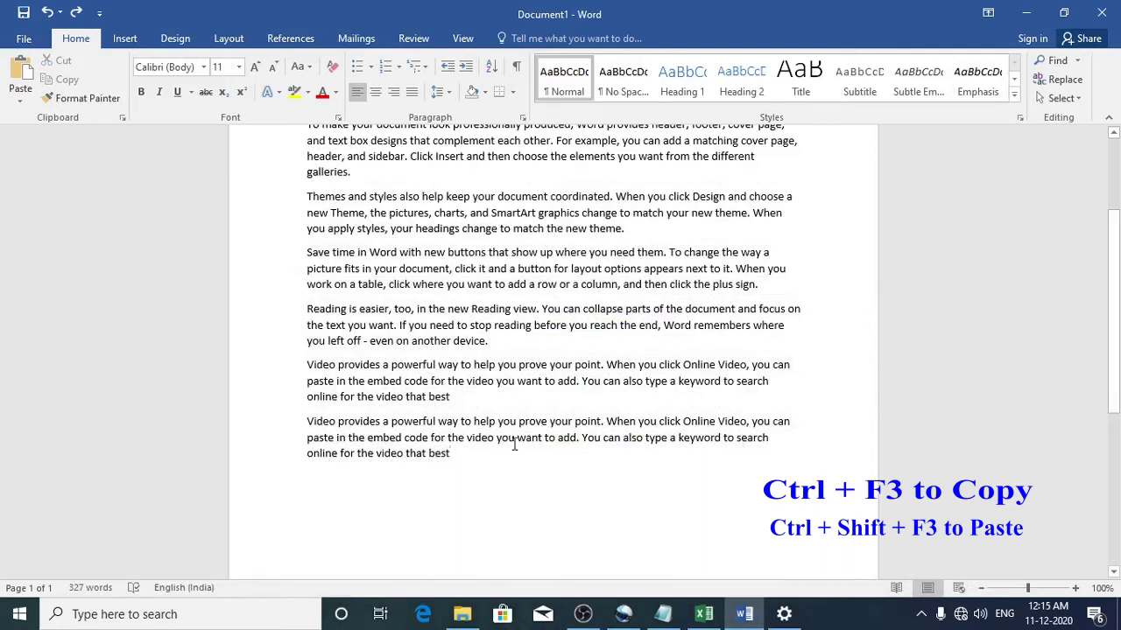
# In Word, cut "video that best" from the last paragraph and the whole "Video provides a powerful way" paragraph above it to the Spike.
pyautogui.moveTo(456, 455); pyautogui.dragTo(377, 454)
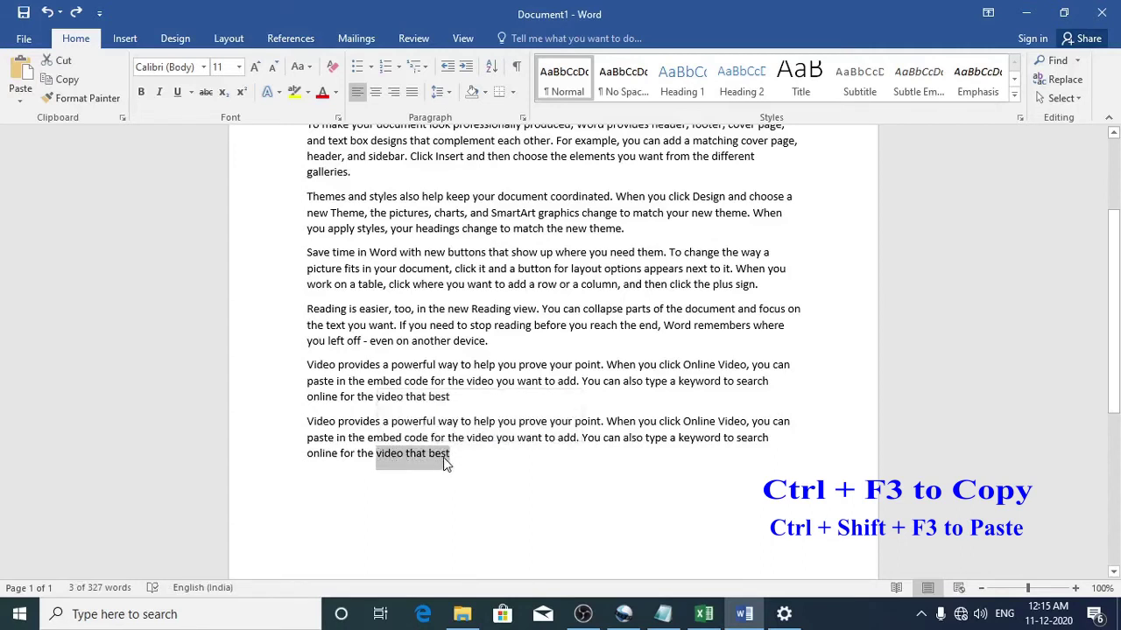
pyautogui.hotkey('ctrl', 'F3')
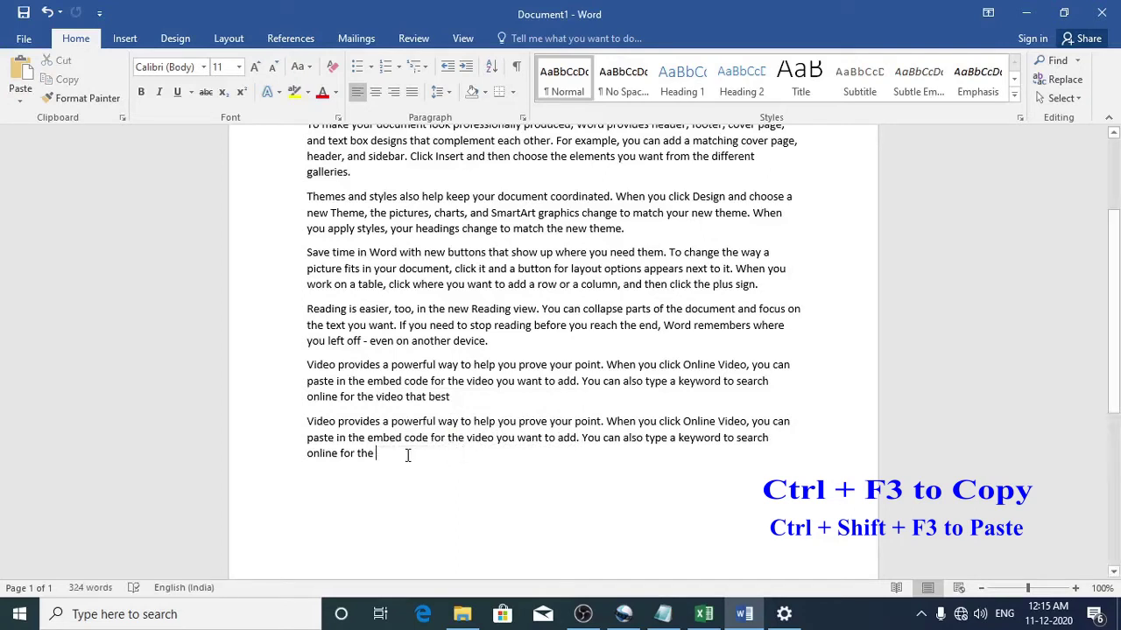
pyautogui.moveTo(454, 396); pyautogui.dragTo(307, 365)
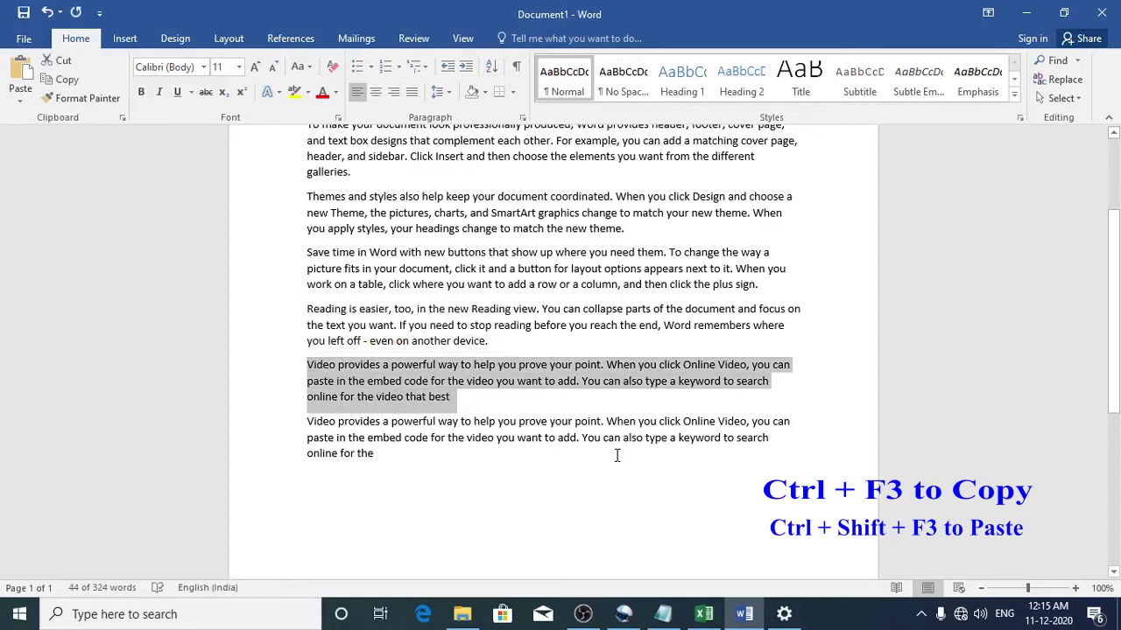
pyautogui.hotkey('ctrl', 'F3')
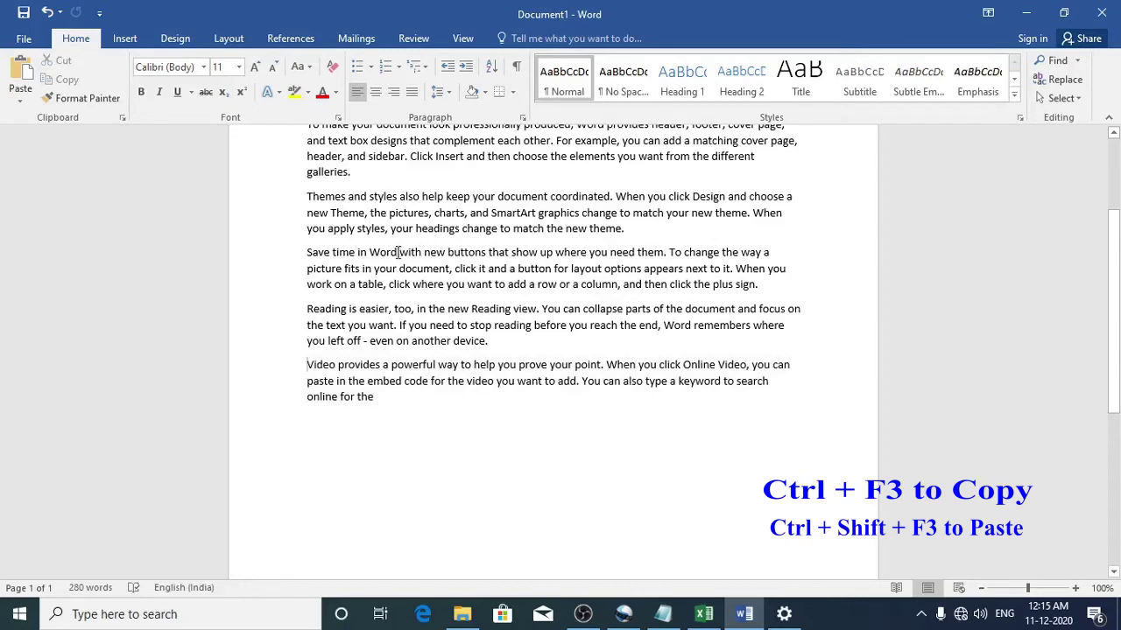
# Cut "Save time in Word" from the fourth paragraph and "Click Insert" from the second paragraph to the Spike.
pyautogui.moveTo(398, 252); pyautogui.dragTo(306, 254)
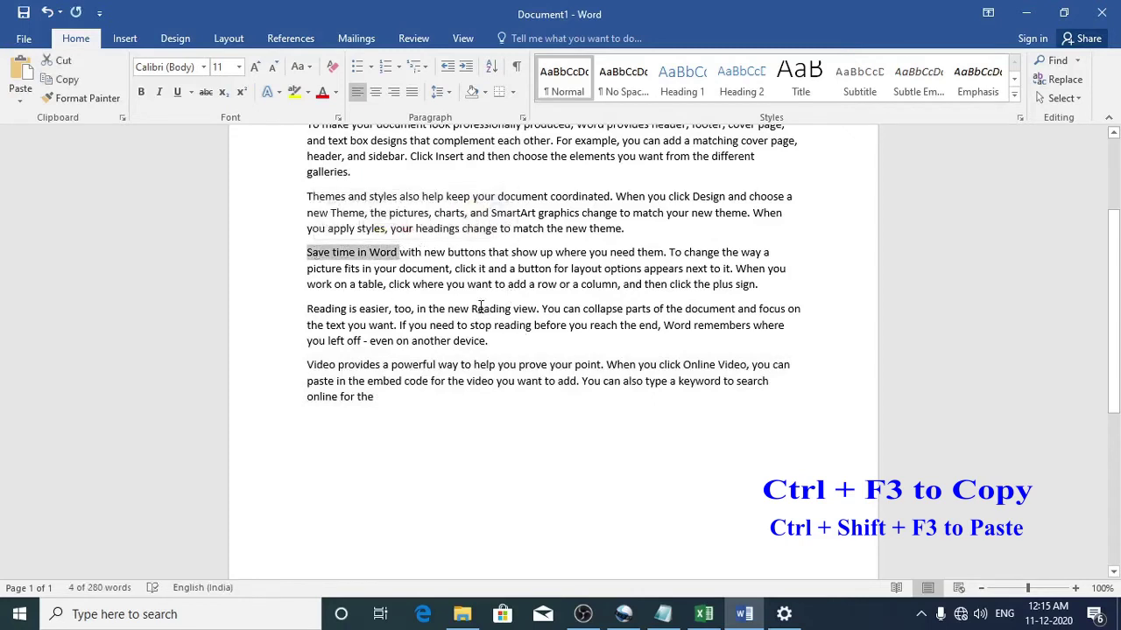
pyautogui.hotkey('ctrl', 'F3')
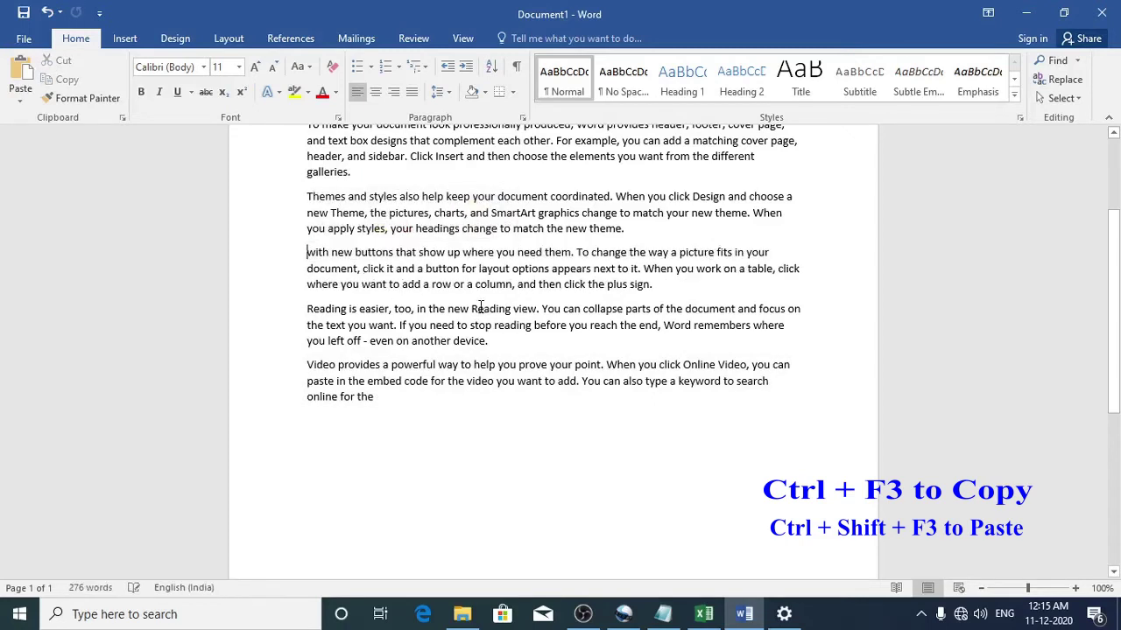
pyautogui.scroll(3, 436, 250)
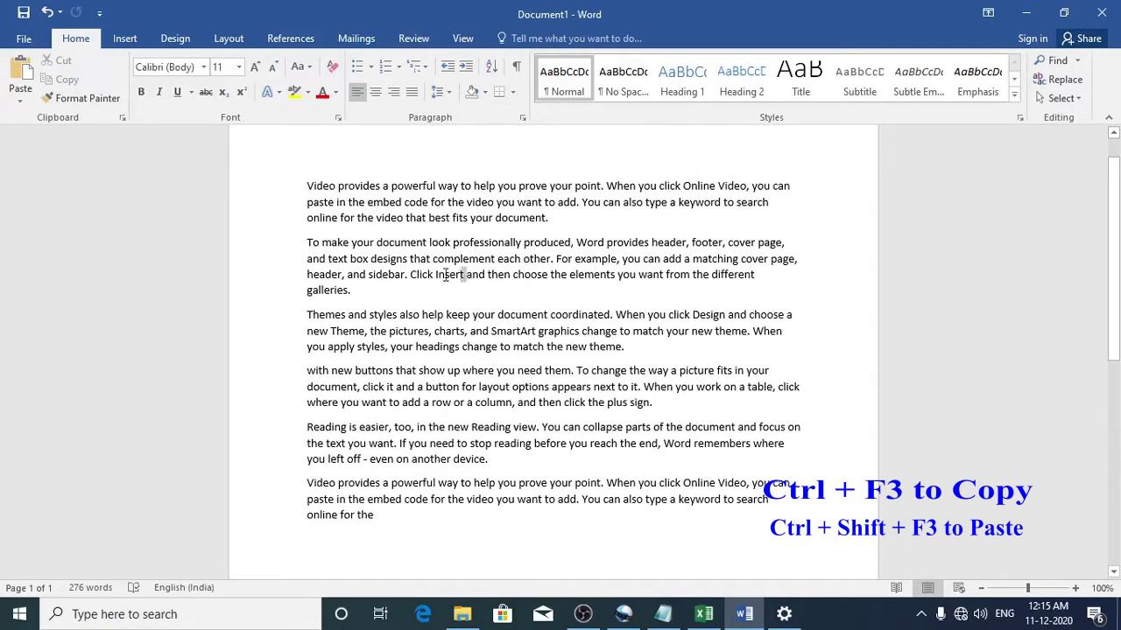
pyautogui.moveTo(464, 275); pyautogui.dragTo(408, 279)
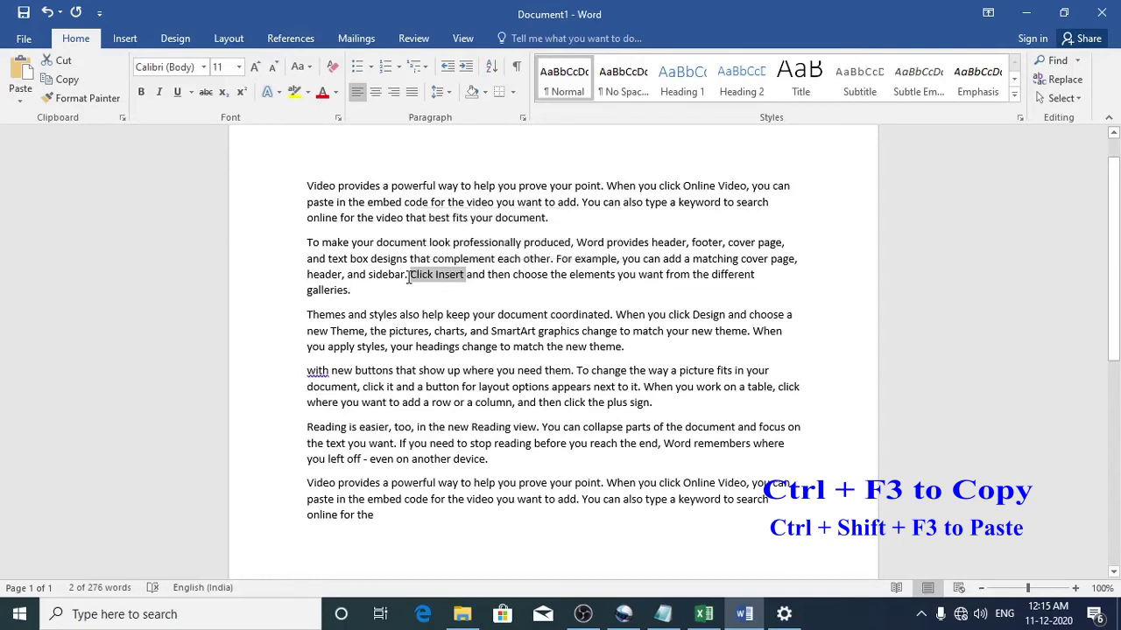
pyautogui.hotkey('ctrl', 'F3')
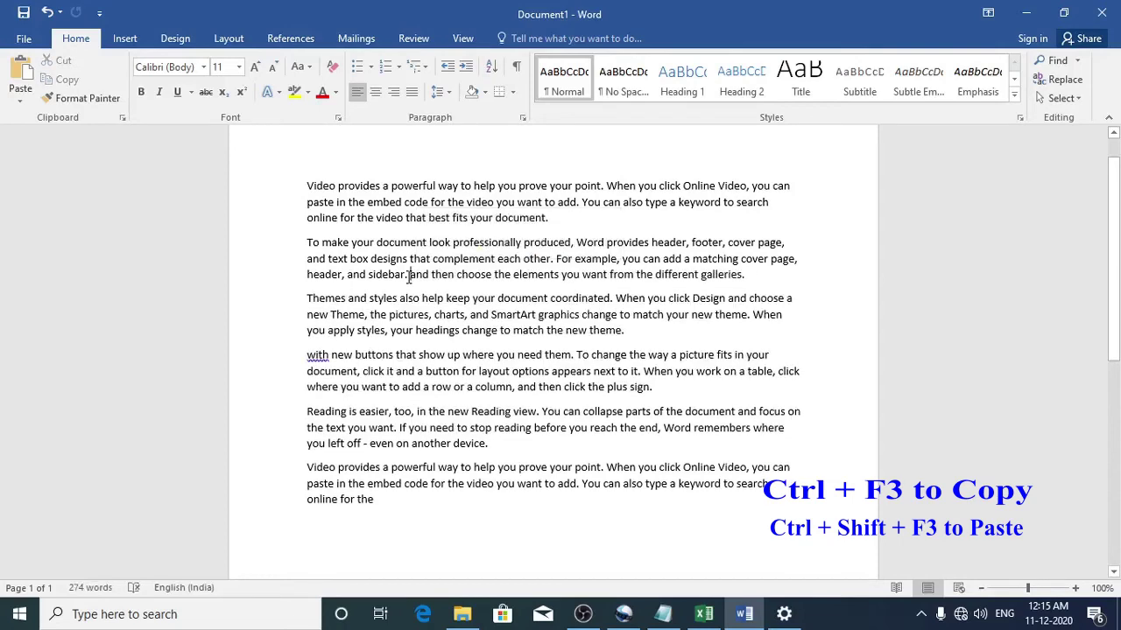
# Add a new line below the last paragraph, insert all collected Spike contents there, and end with an empty line.
pyautogui.scroll(-5, 448, 392)
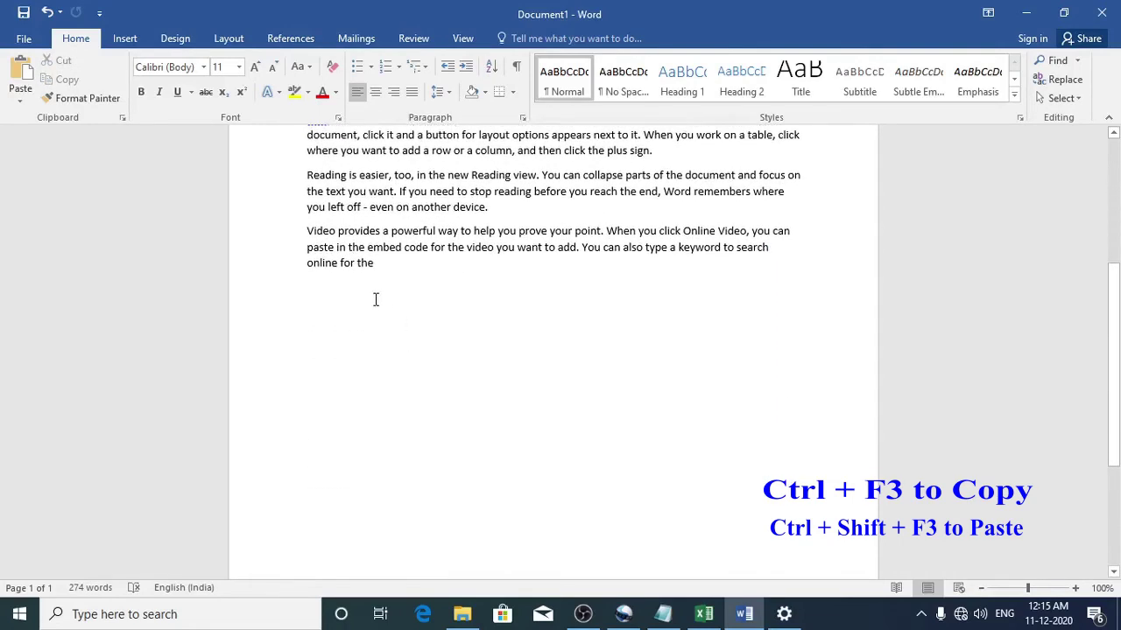
pyautogui.click(376, 298)
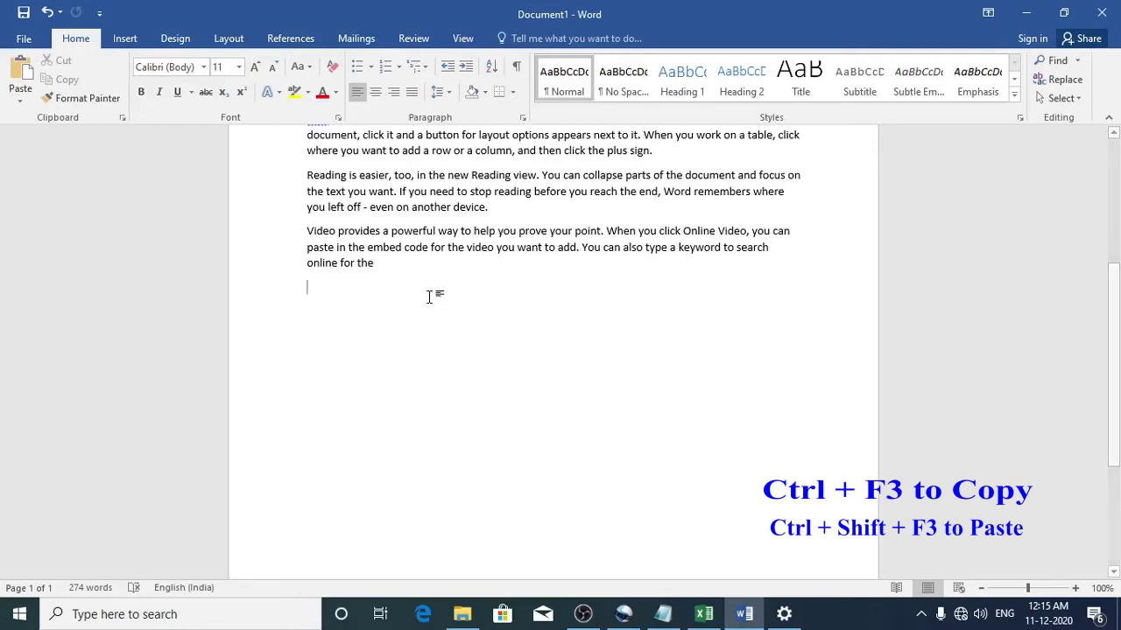
pyautogui.press('Return')
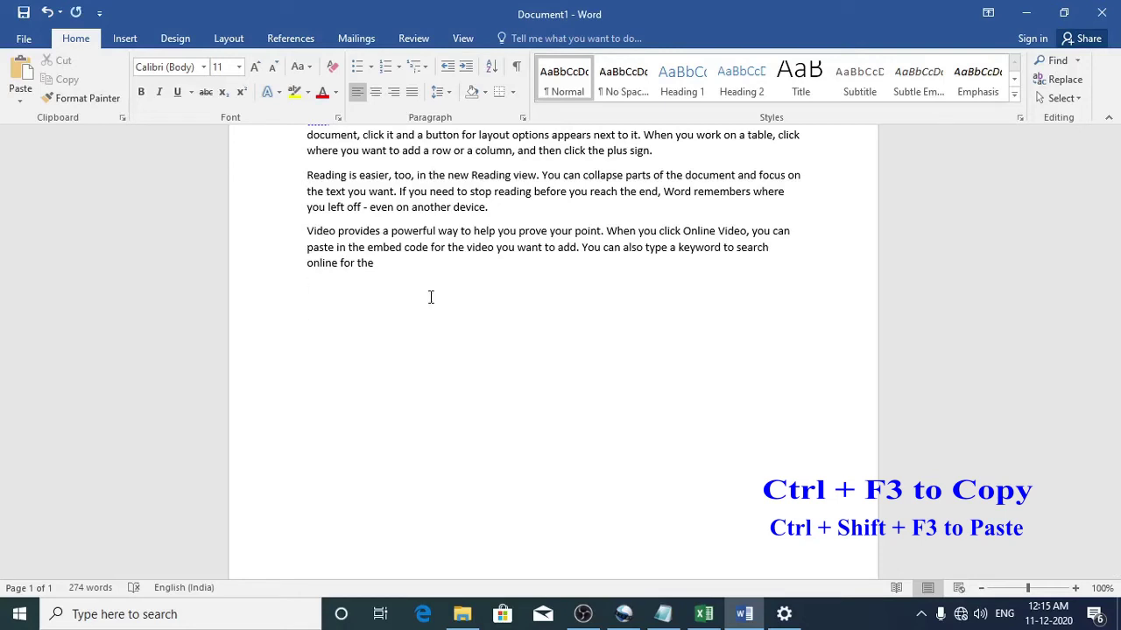
pyautogui.hotkey('ctrl', 'shift', 'F3')
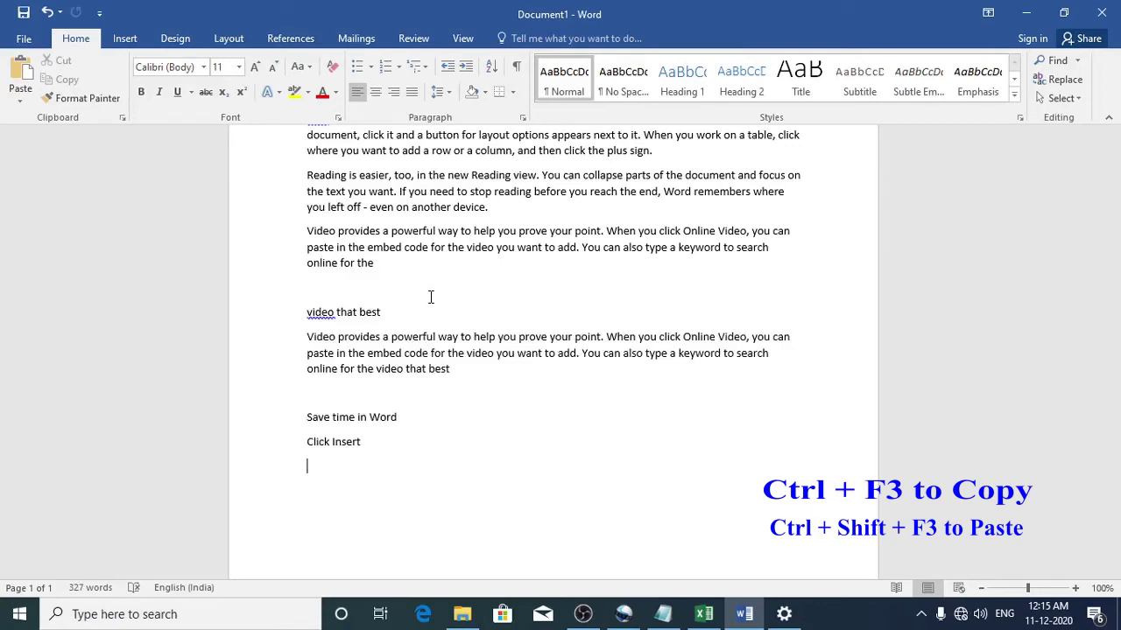
pyautogui.press('Return')
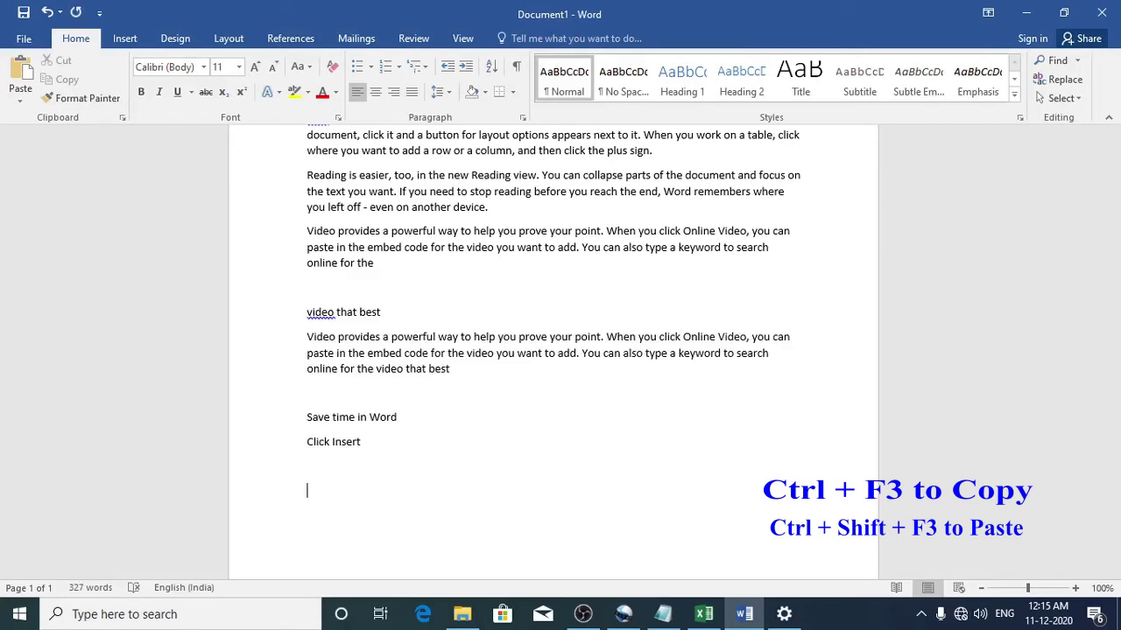